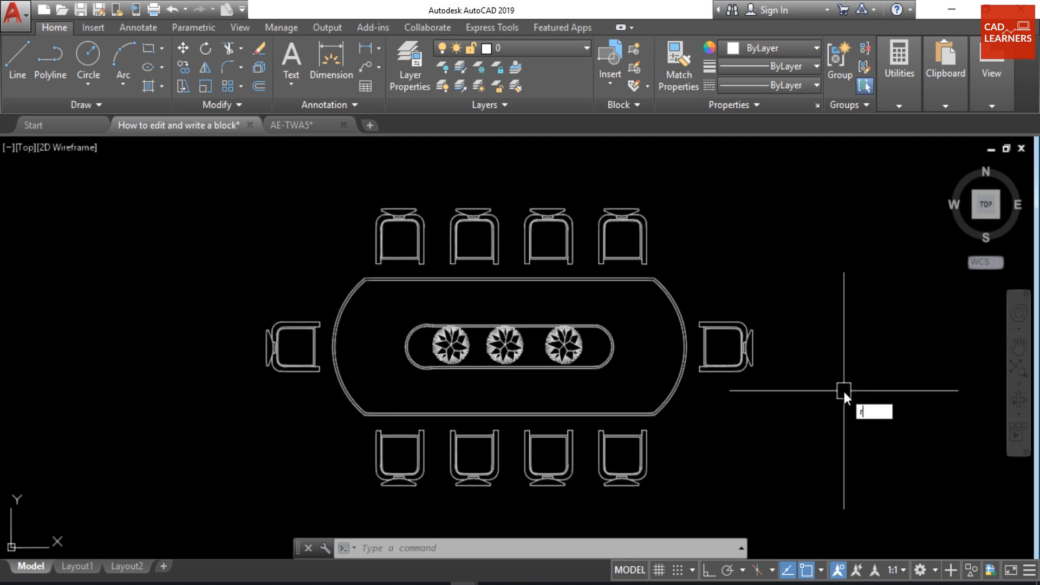
# - Rename the block "Table with chair" to "confrance table" and check it among the blocks available for insertion
pyautogui.write('REN')
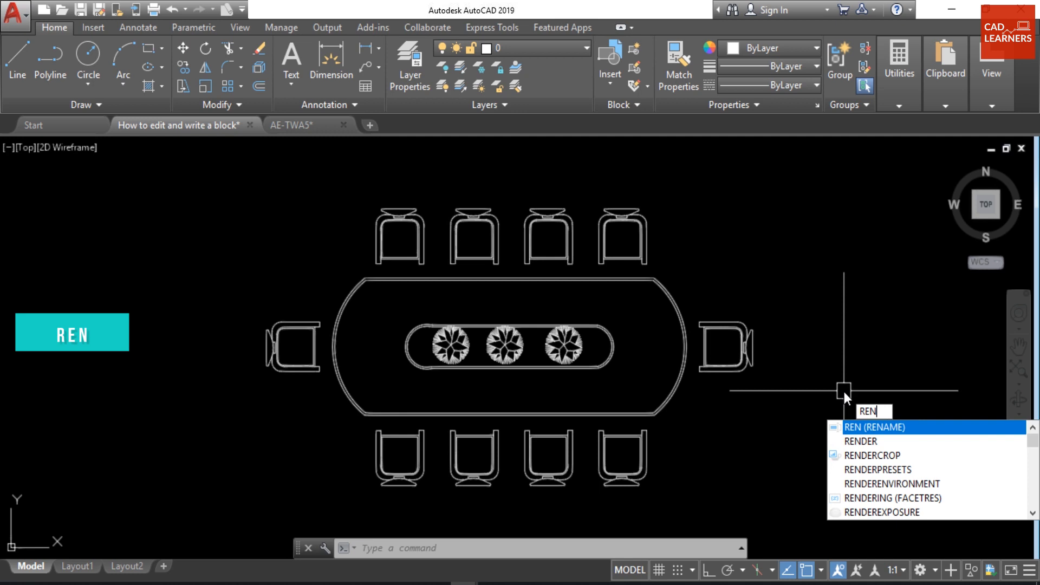
pyautogui.press('Return')
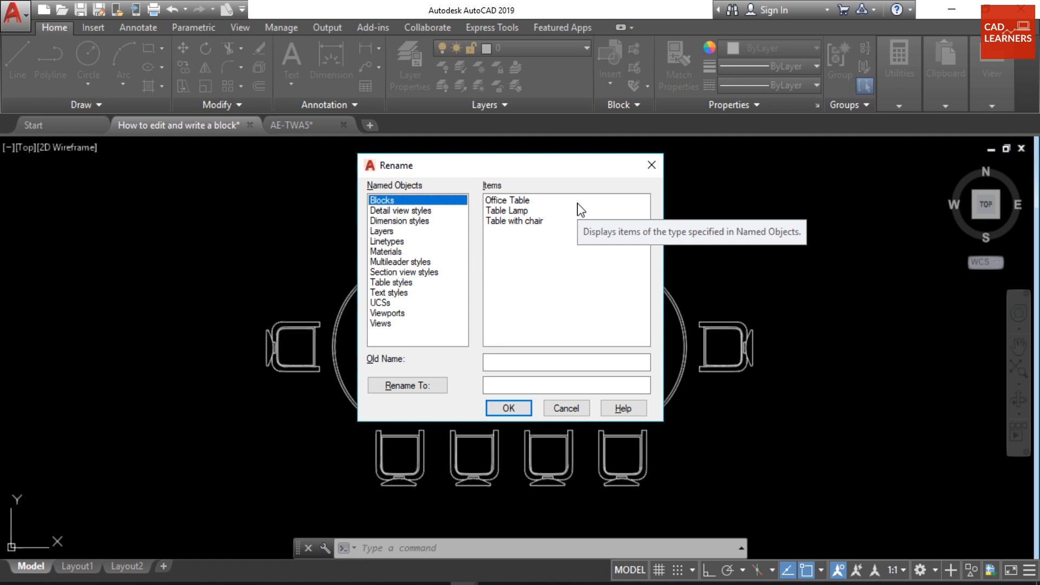
pyautogui.click(519, 222)
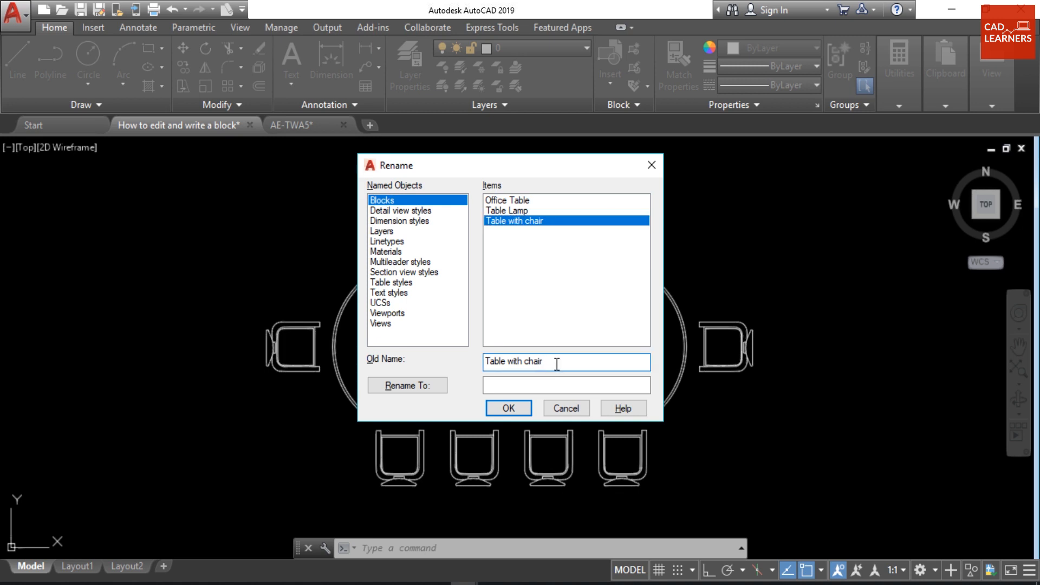
pyautogui.moveTo(556, 364); pyautogui.dragTo(477, 361)
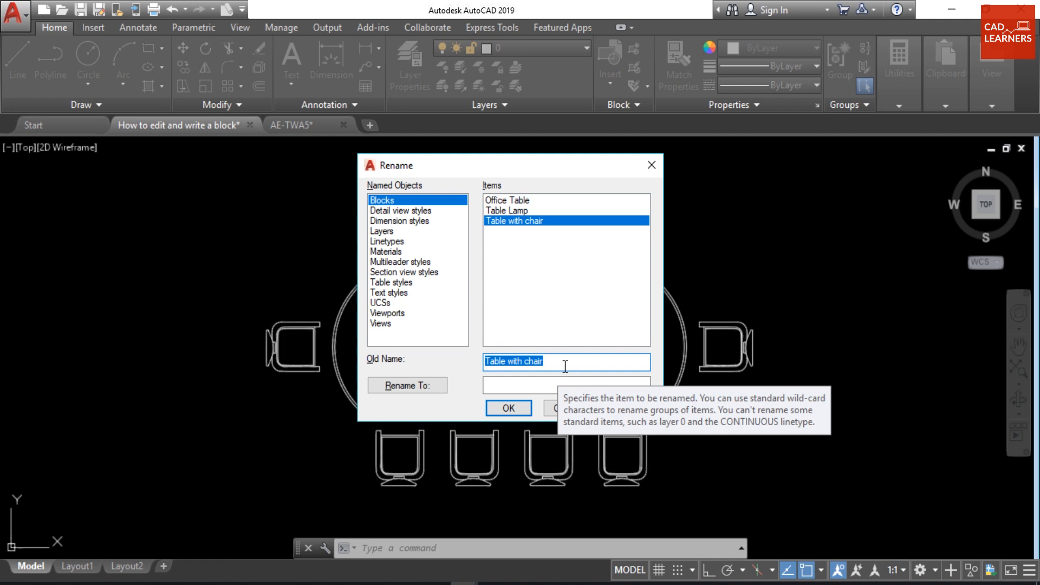
pyautogui.click(544, 384)
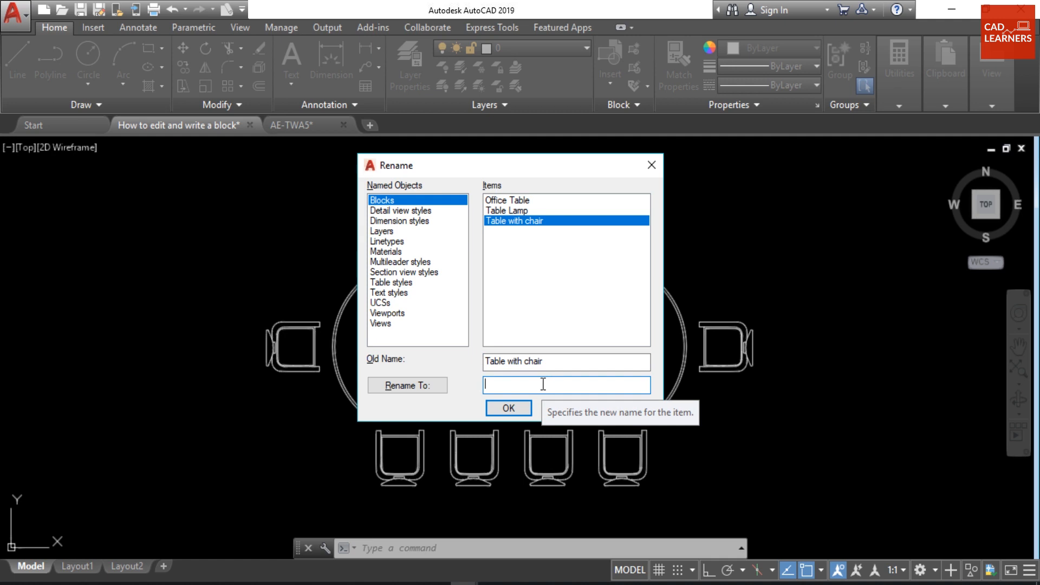
pyautogui.write('c')
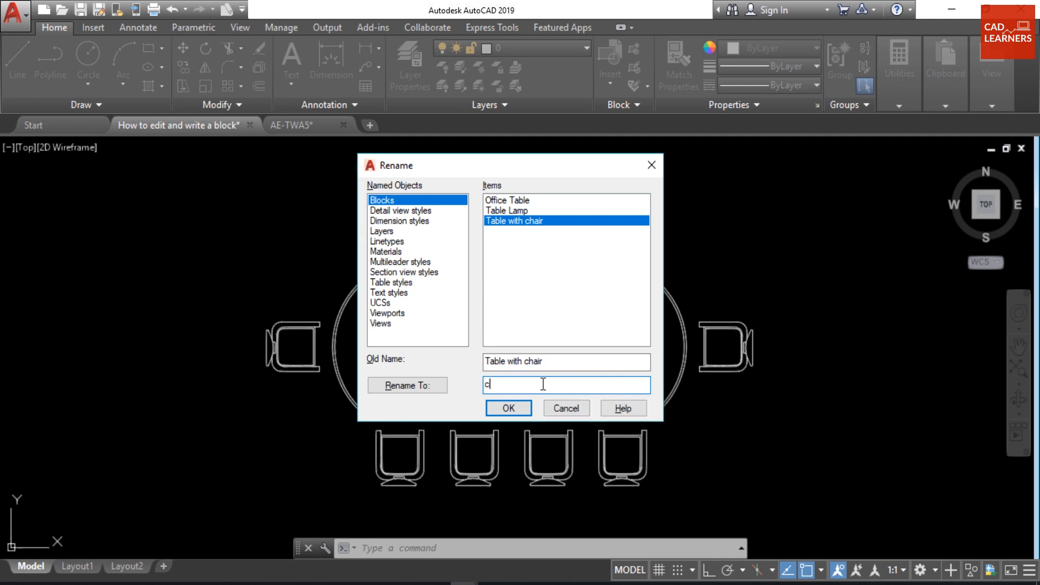
pyautogui.write('onfrance table')
pyautogui.click(409, 384)
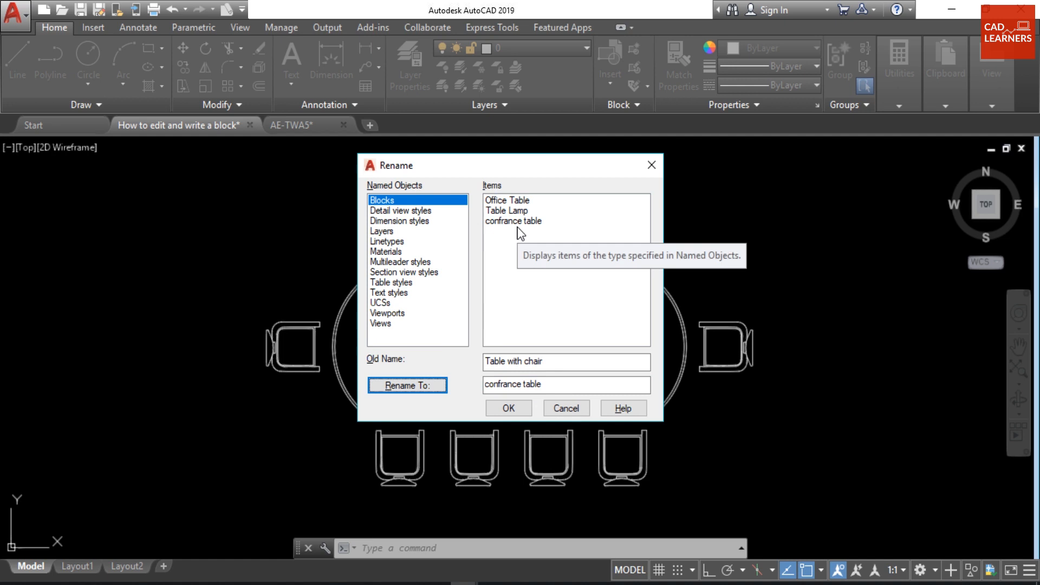
pyautogui.click(506, 406)
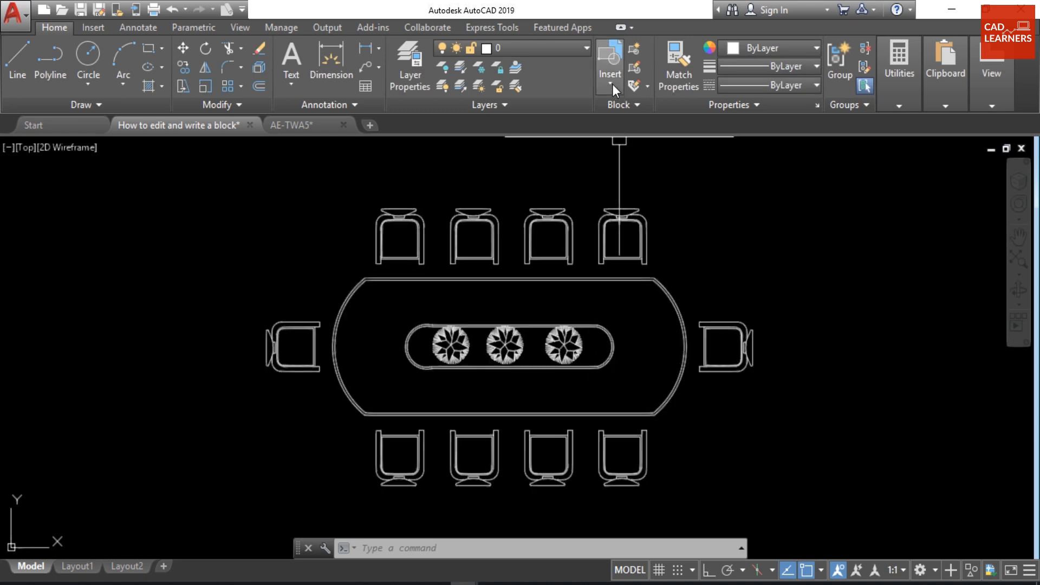
pyautogui.click(612, 83)
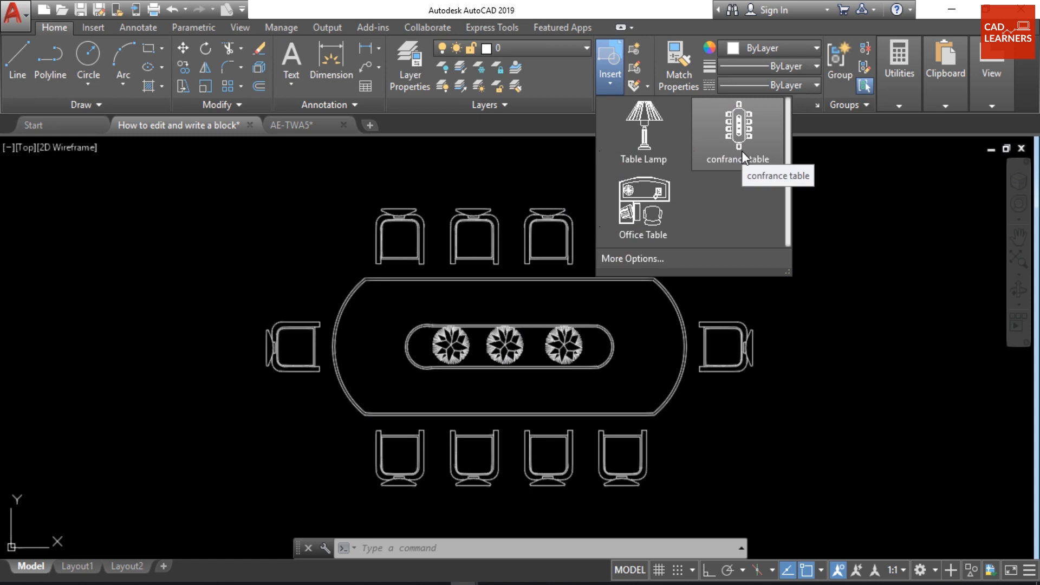
pyautogui.click(828, 338)
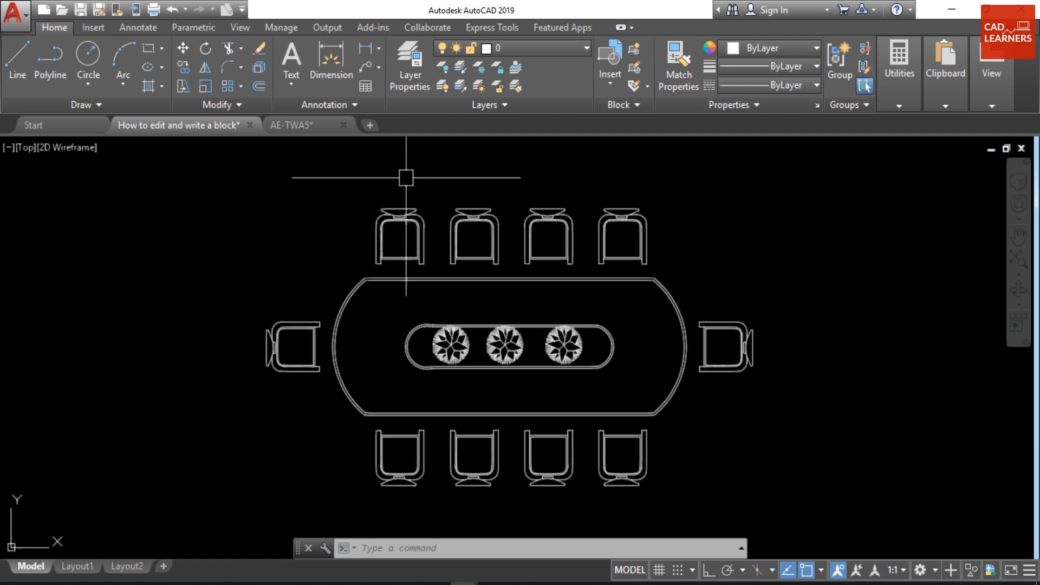
# - Switch to the AE-TWA5 drawing and look over the wash basins and other fixtures in the washroom plan
pyautogui.click(319, 127)
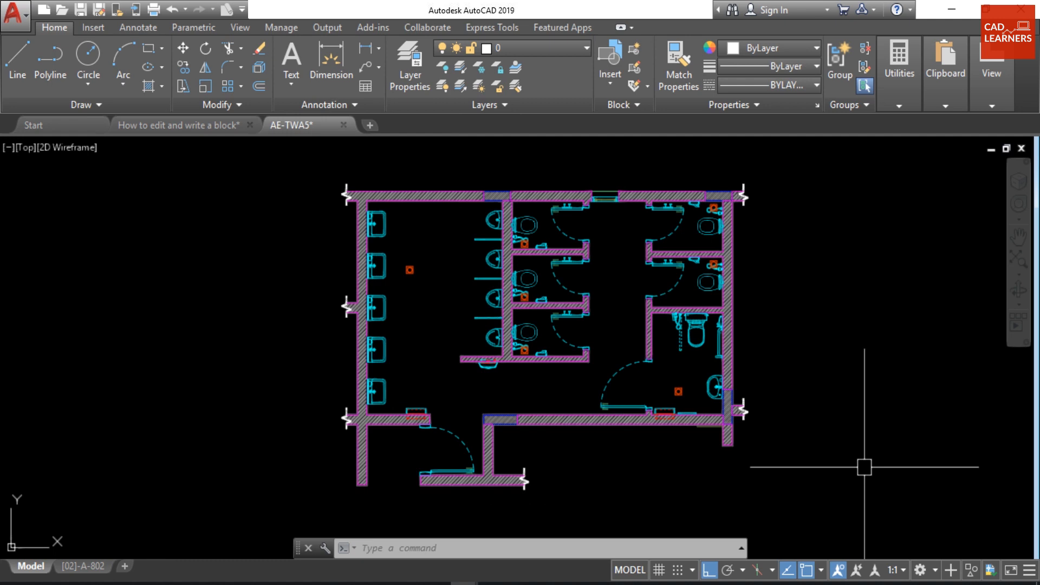
pyautogui.click(388, 308)
pyautogui.press('Escape')
pyautogui.click(383, 268)
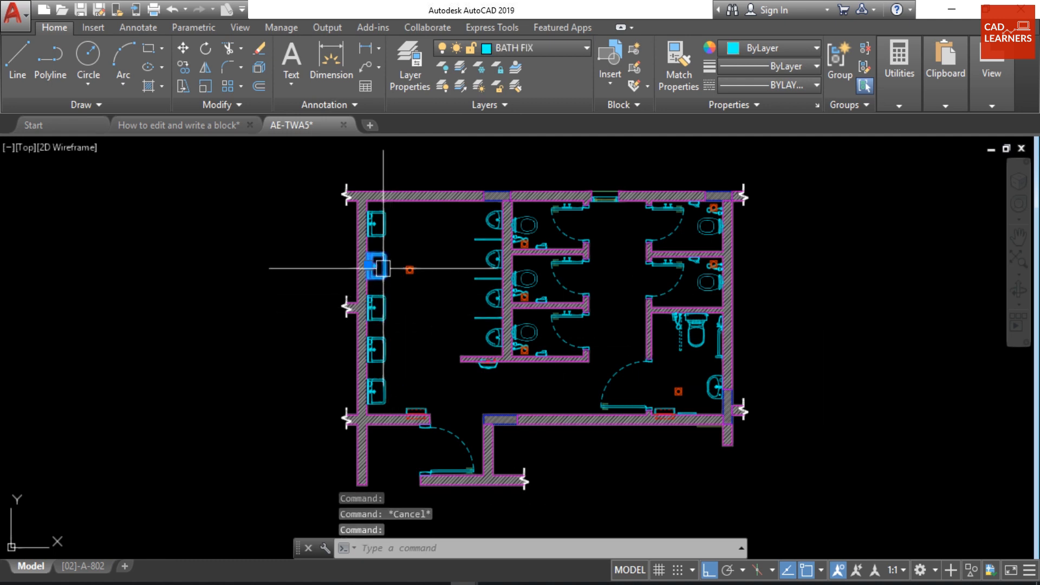
pyautogui.press('Escape')
pyautogui.scroll(4, 456, 251)
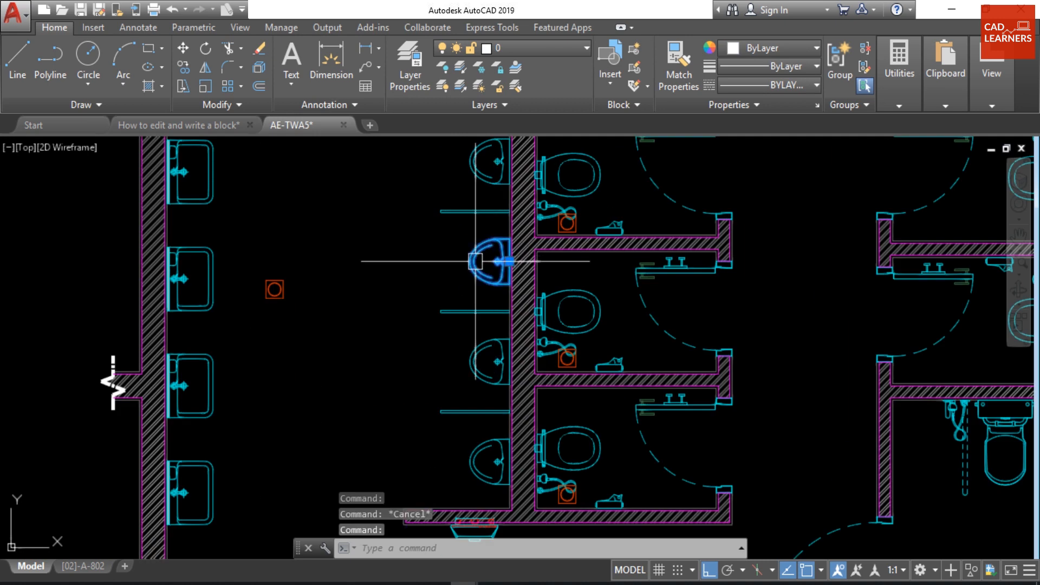
pyautogui.scroll(-4, 453, 297)
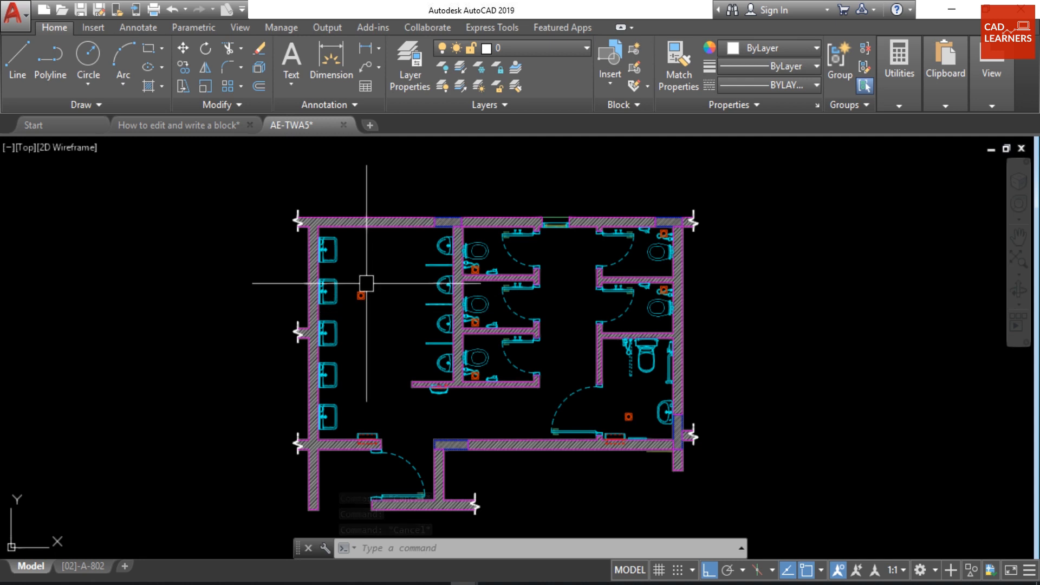
# - Open the uppermost wash basin's block, WASH BASIN_2, for in-place editing with all nested objects selected automatically
pyautogui.scroll(4, 342, 265)
pyautogui.click(317, 250)
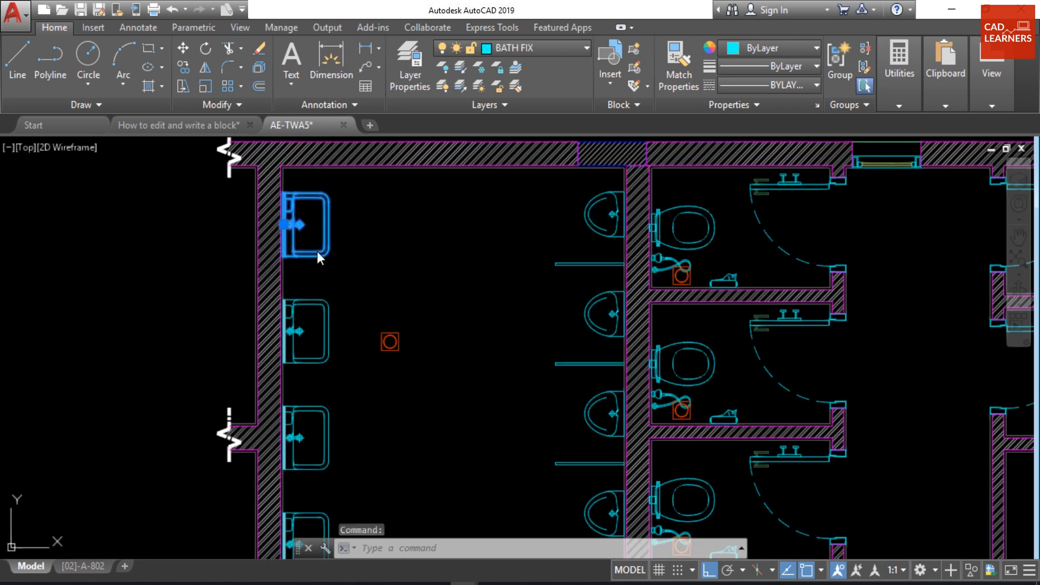
pyautogui.rightClick(317, 251)
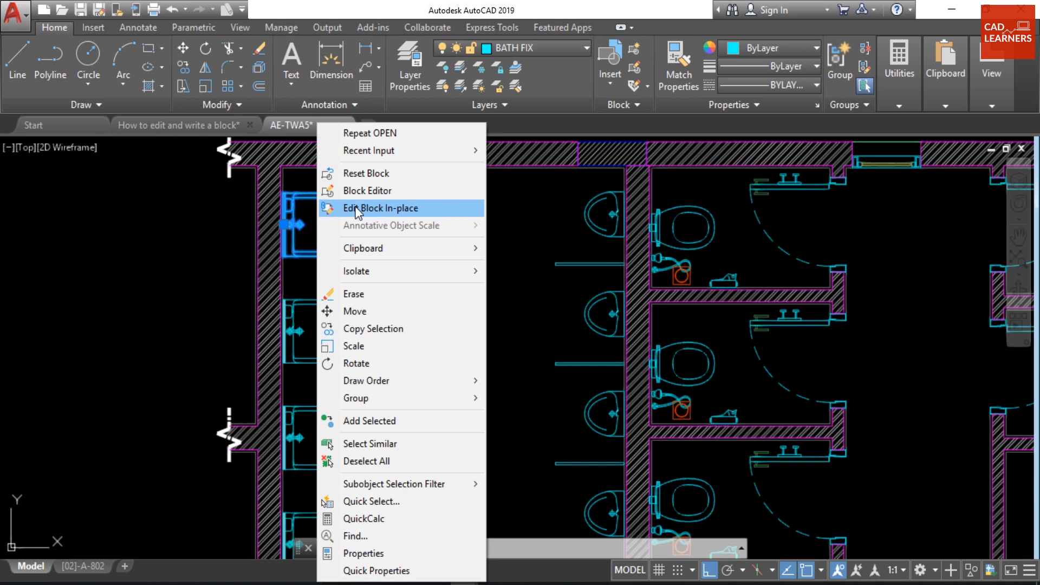
pyautogui.click(399, 207)
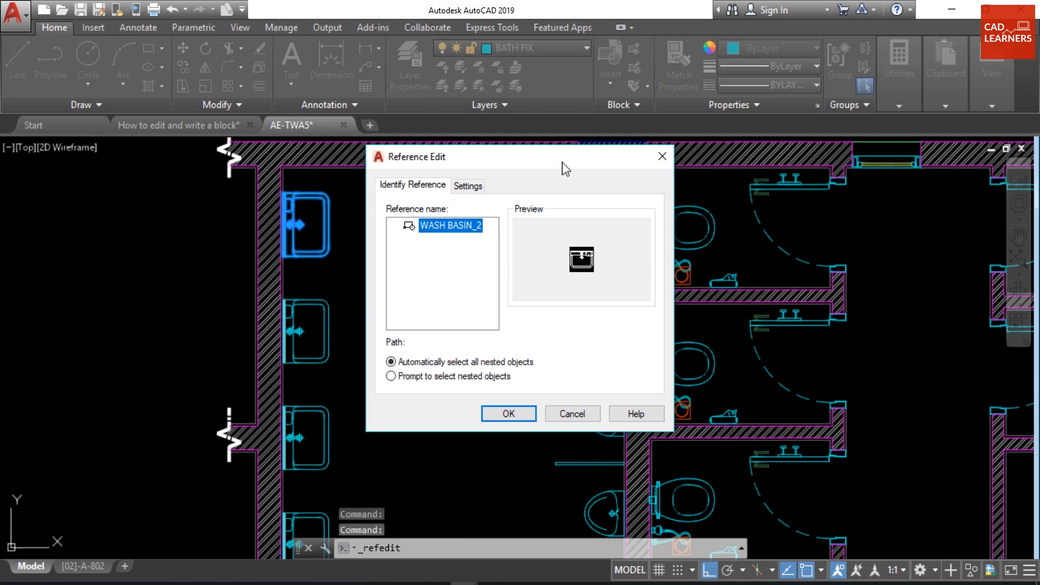
pyautogui.moveTo(538, 160); pyautogui.dragTo(614, 185)
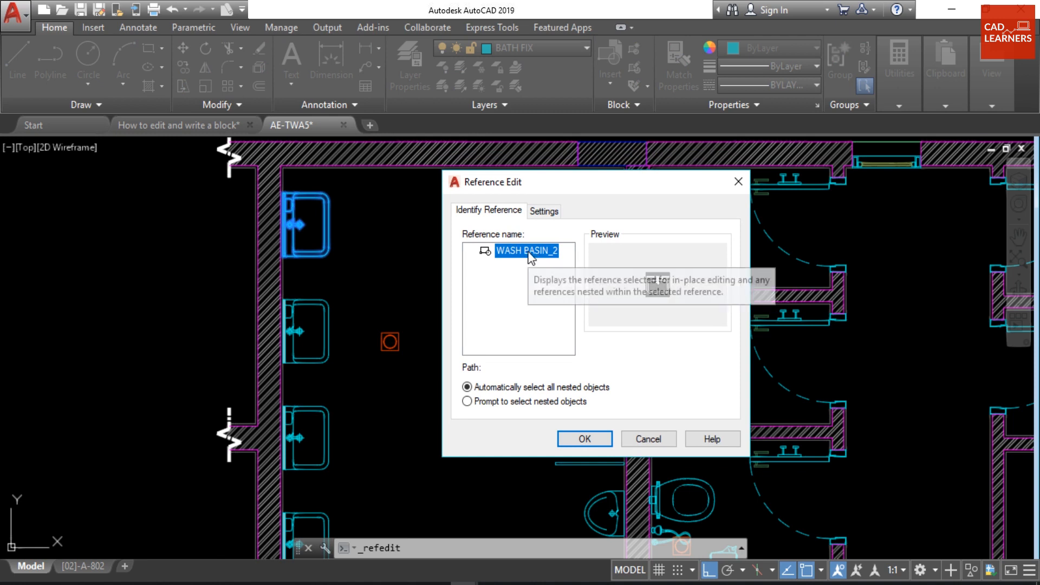
pyautogui.click(585, 439)
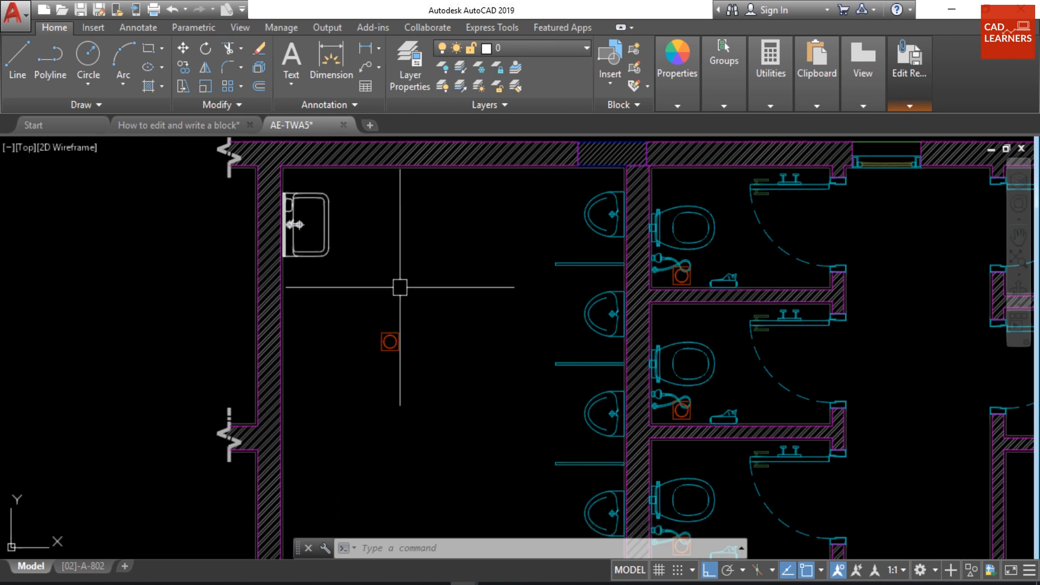
# - Erase the outer corner arc at the upper wall-side corner of the wash basin
pyautogui.scroll(-1, 400, 286)
pyautogui.scroll(-1, 400, 283)
pyautogui.scroll(1, 400, 283)
pyautogui.moveTo(450, 326)
pyautogui.mouseDown(button='middle')
pyautogui.moveTo(439, 282)
pyautogui.moveTo(441, 300)
pyautogui.mouseUp(button='middle')
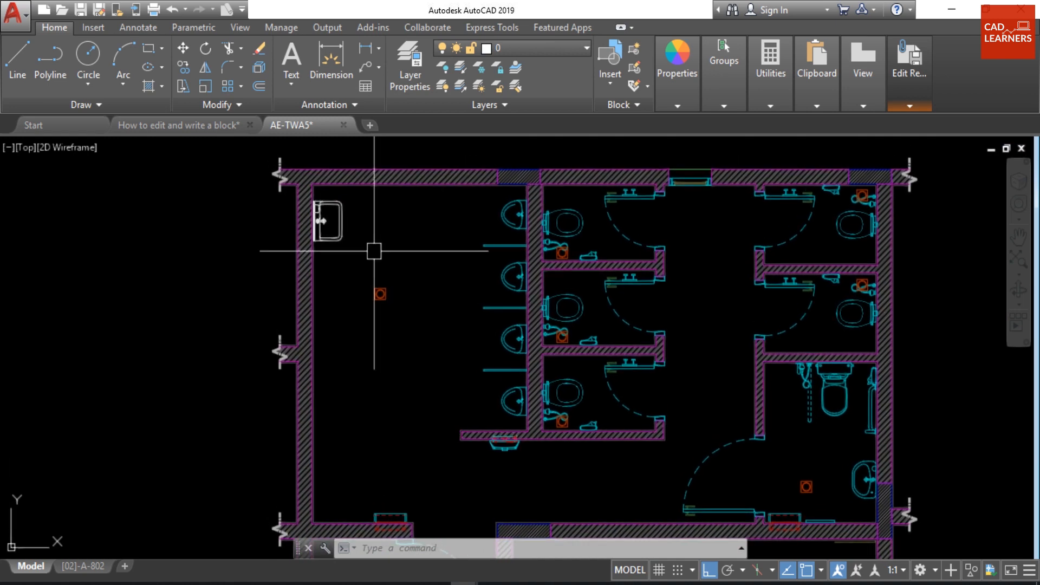
pyautogui.moveTo(374, 251)
pyautogui.mouseDown(button='middle')
pyautogui.moveTo(371, 291)
pyautogui.moveTo(418, 293)
pyautogui.moveTo(456, 332)
pyautogui.mouseUp(button='middle')
pyautogui.scroll(10, 373, 291)
pyautogui.scroll(-5, 374, 290)
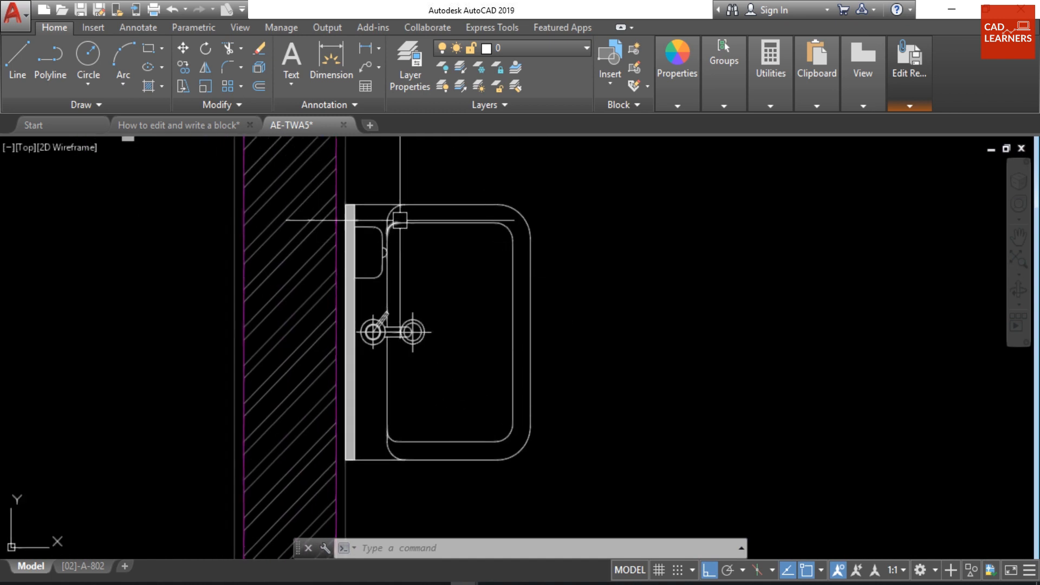
pyautogui.scroll(4, 392, 219)
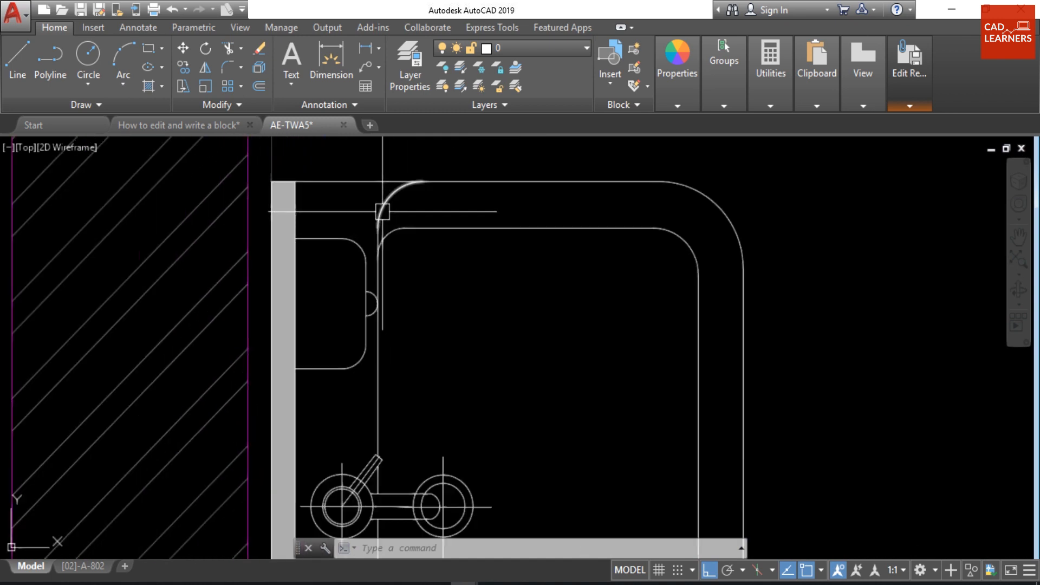
pyautogui.click(382, 211)
pyautogui.press('Delete')
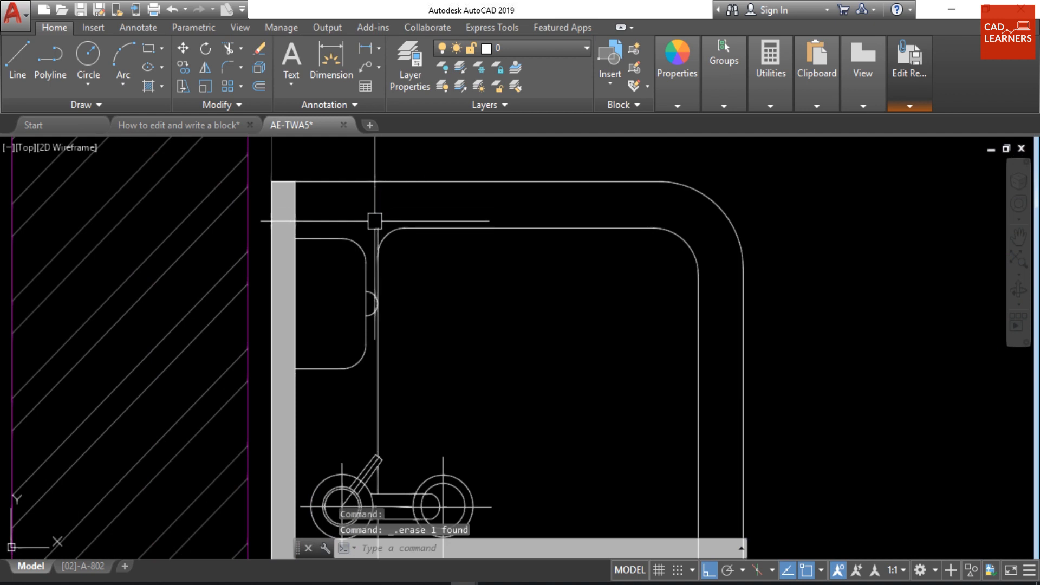
# - Shorten the basin's wall-side vertical line so its upper end meets the start of the inner corner arc
pyautogui.scroll(3, 377, 227)
pyautogui.click(377, 228)
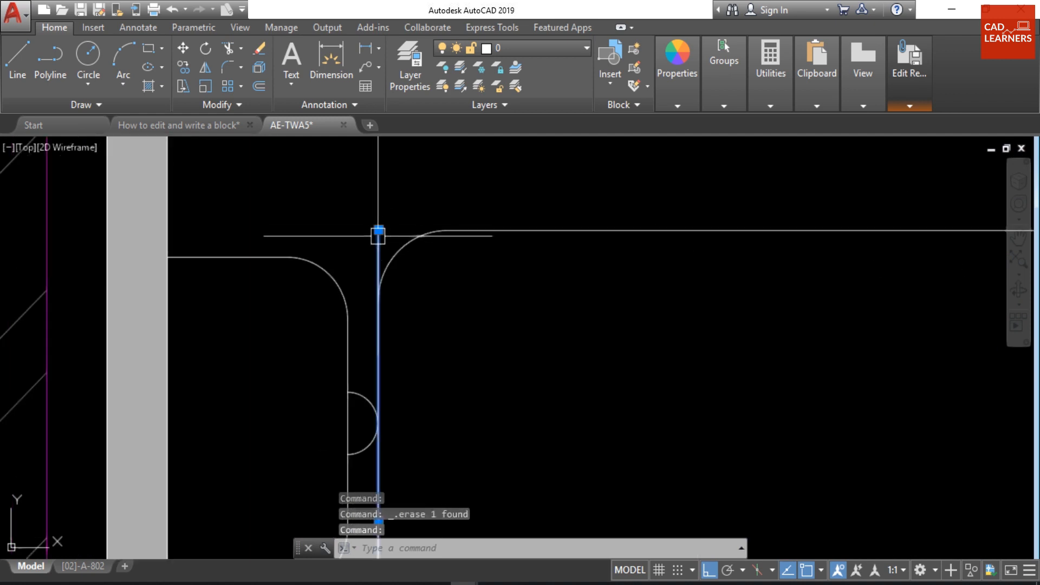
pyautogui.click(379, 230)
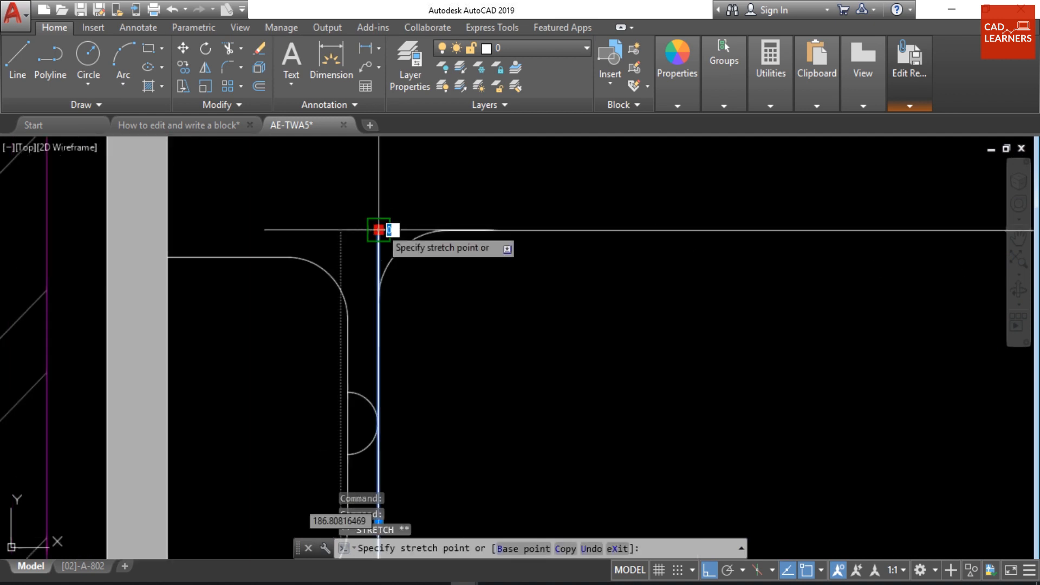
pyautogui.click(378, 301)
pyautogui.scroll(-2, 401, 264)
pyautogui.press('Escape')
pyautogui.scroll(-3, 402, 264)
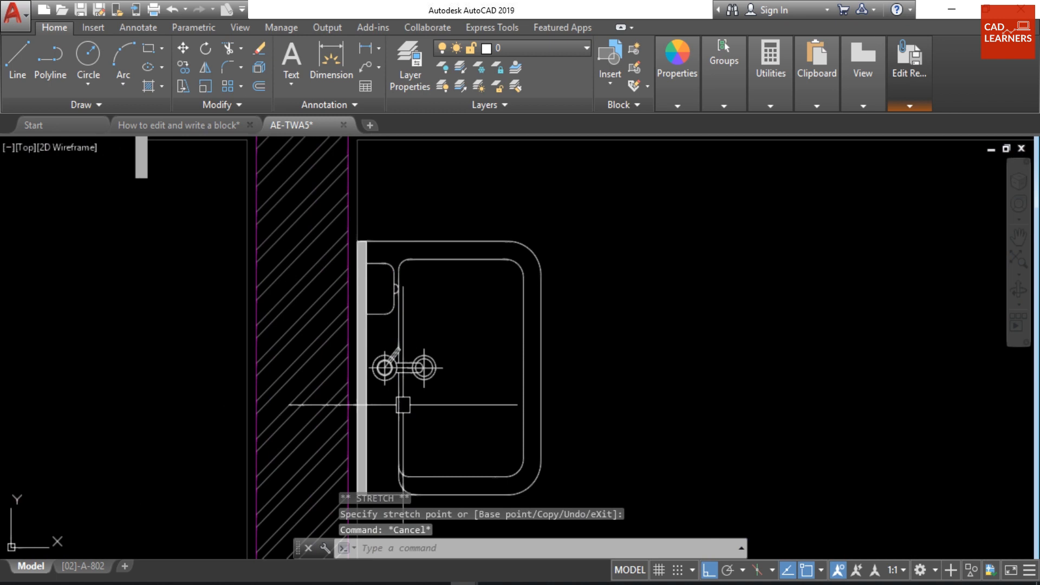
# - Erase the outer corner arc at the lower wall-side corner of the wash basin
pyautogui.scroll(1, 401, 379)
pyautogui.scroll(6, 392, 403)
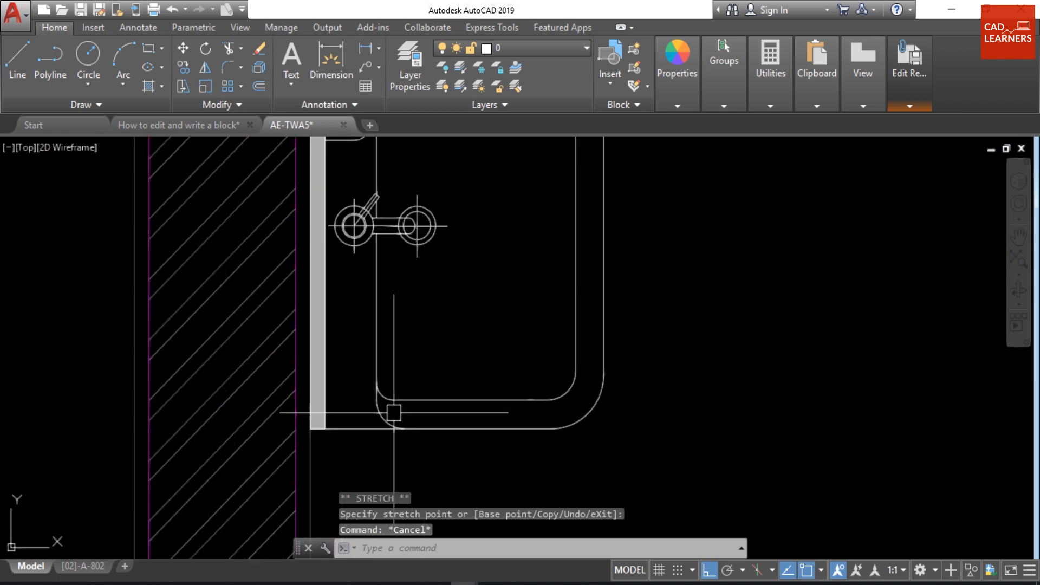
pyautogui.click(372, 429)
pyautogui.moveTo(372, 431)
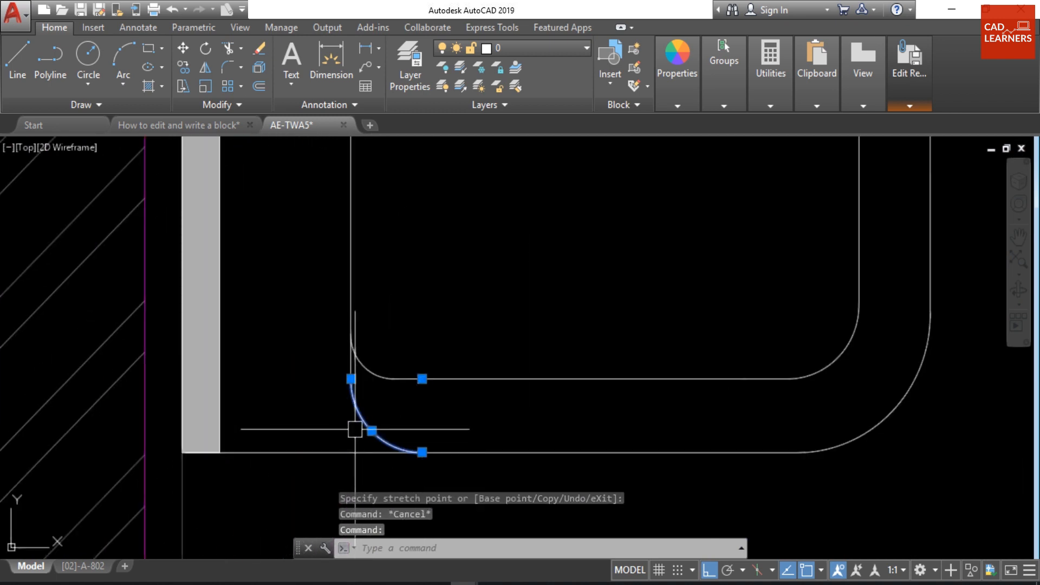
pyautogui.press('Delete')
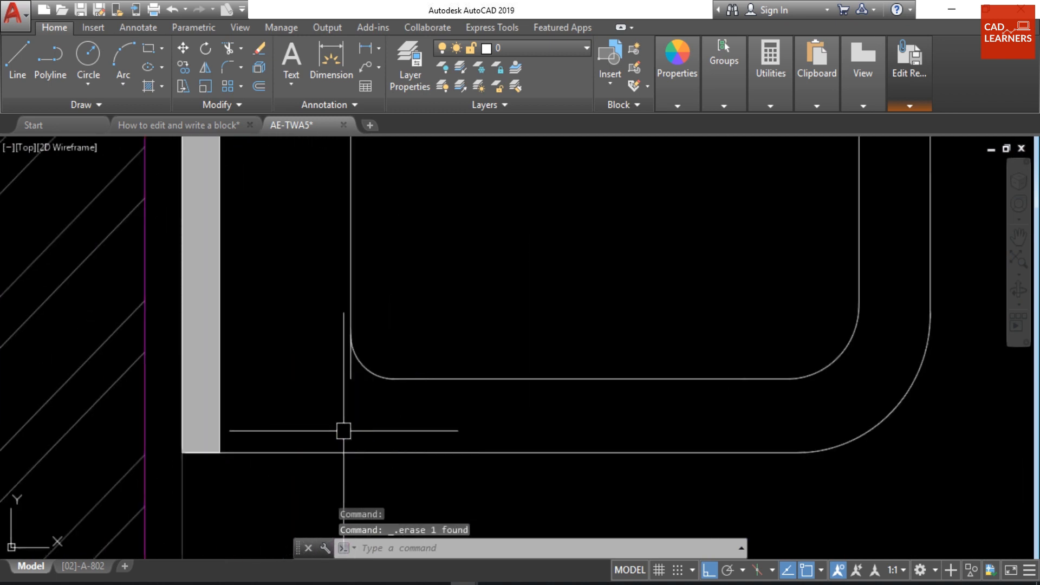
# - Shorten the basin's wall-side vertical line so its lower end meets the start of the inner corner arc
pyautogui.click(350, 371)
pyautogui.scroll(1, 348, 384)
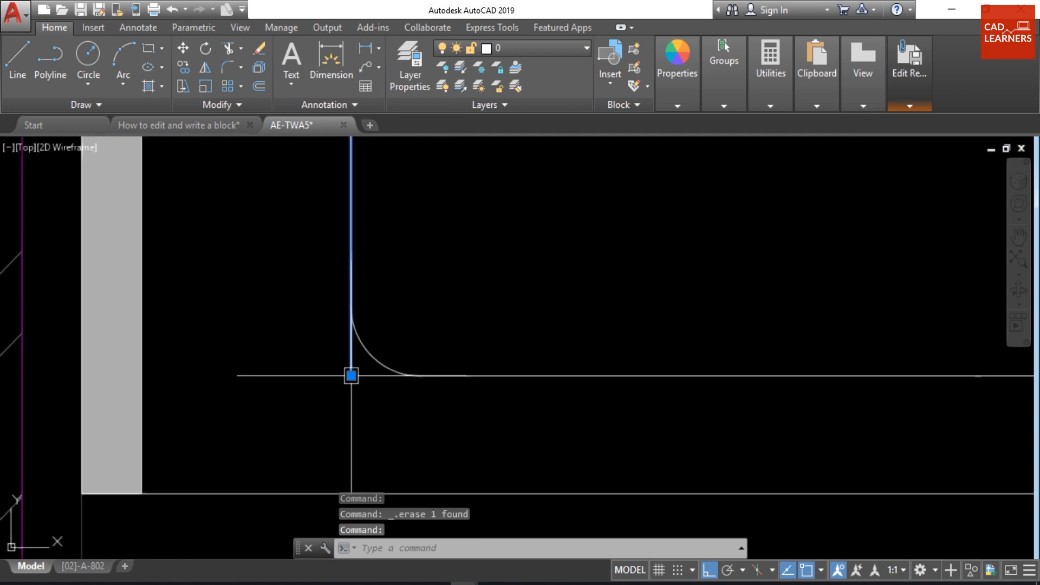
pyautogui.click(351, 375)
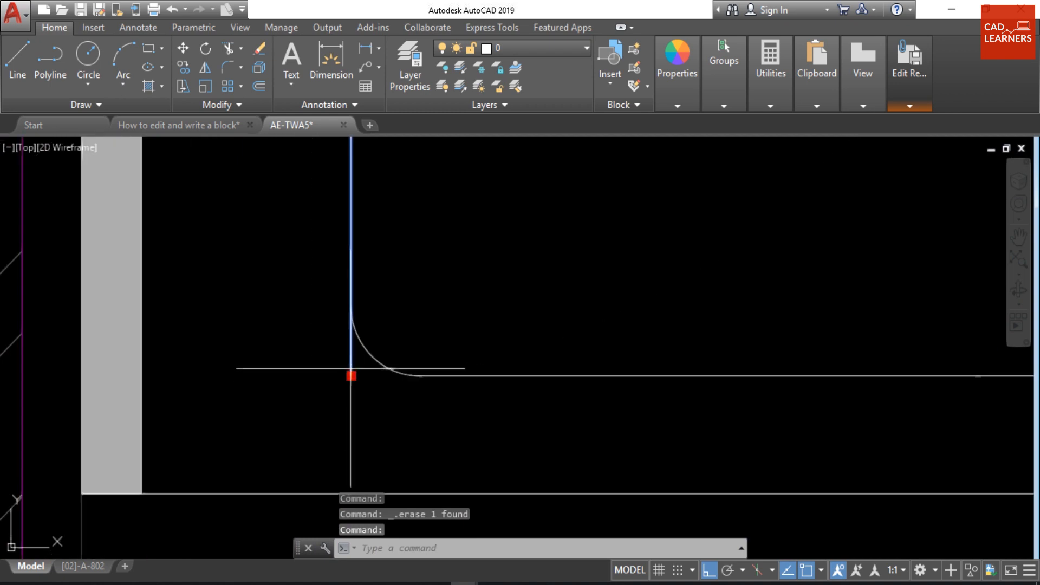
pyautogui.click(351, 304)
pyautogui.scroll(-5, 426, 313)
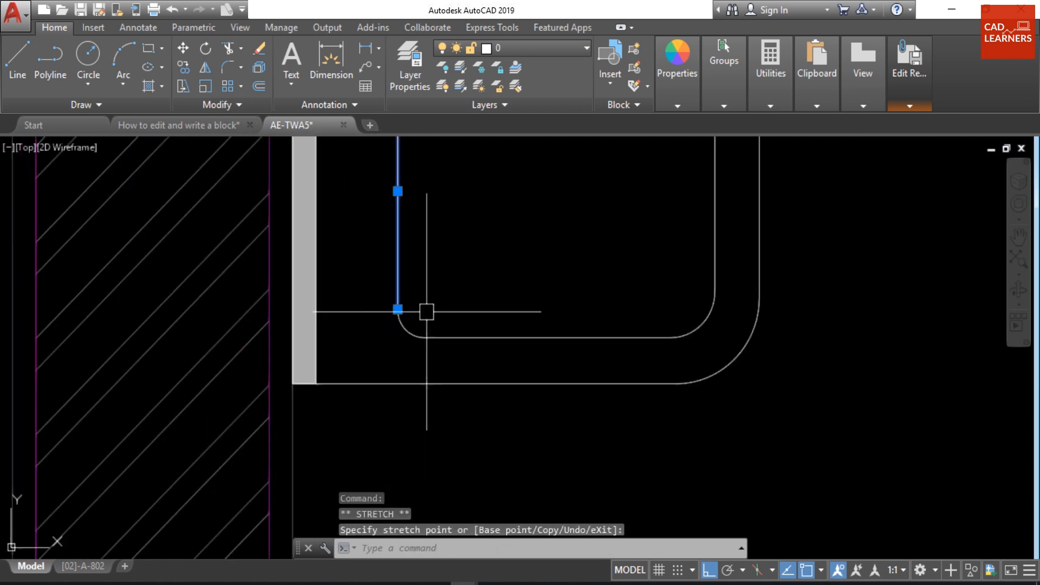
pyautogui.scroll(1, 412, 304)
pyautogui.press('Escape')
# - Save the in-place reference edits to the wash basin block and confirm the save
pyautogui.moveTo(530, 242); pyautogui.dragTo(524, 378, button='middle')
pyautogui.scroll(-5, 524, 378)
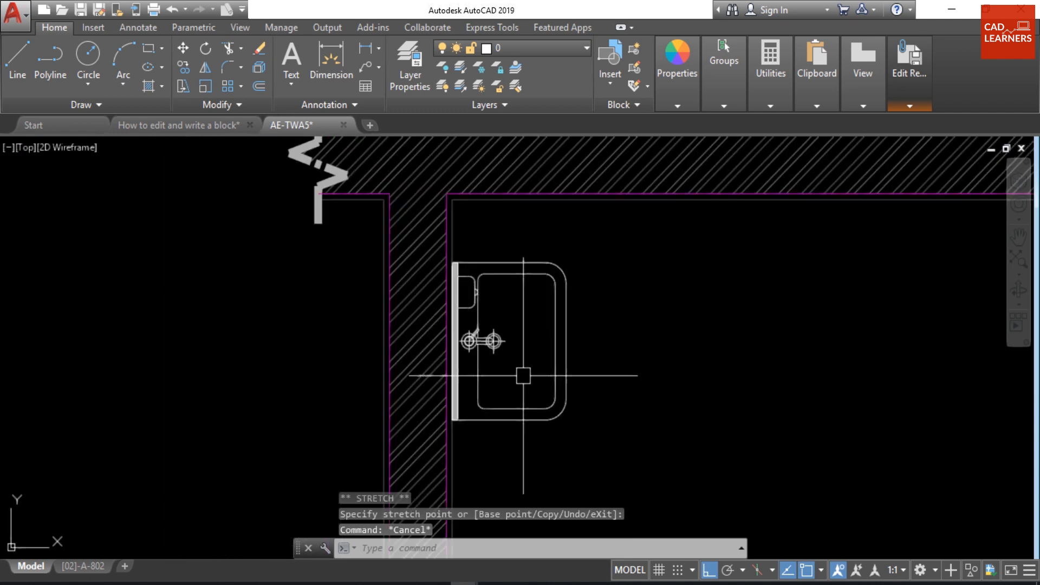
pyautogui.moveTo(615, 441); pyautogui.dragTo(563, 448, button='middle')
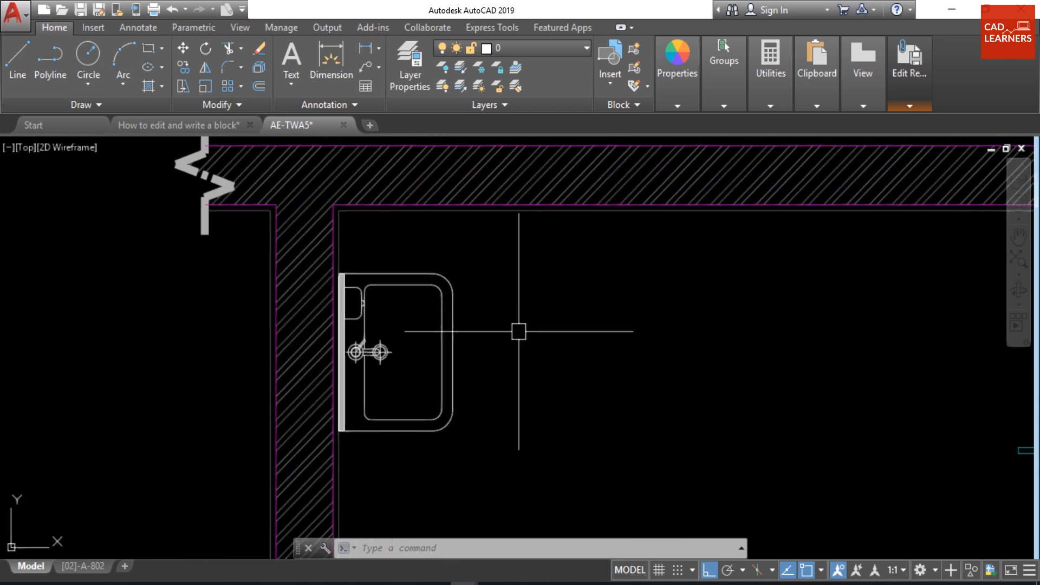
pyautogui.click(910, 107)
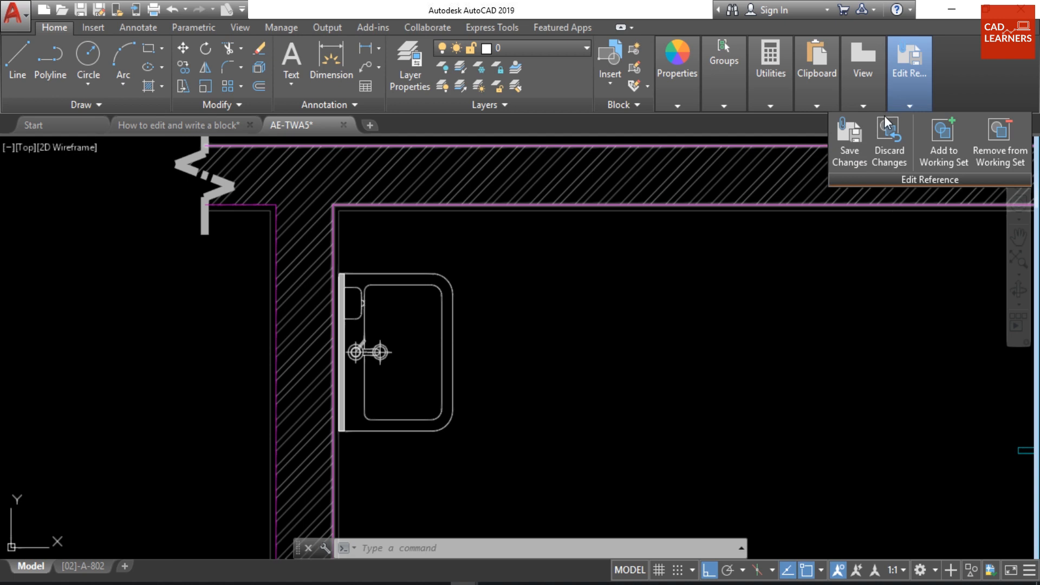
pyautogui.click(853, 151)
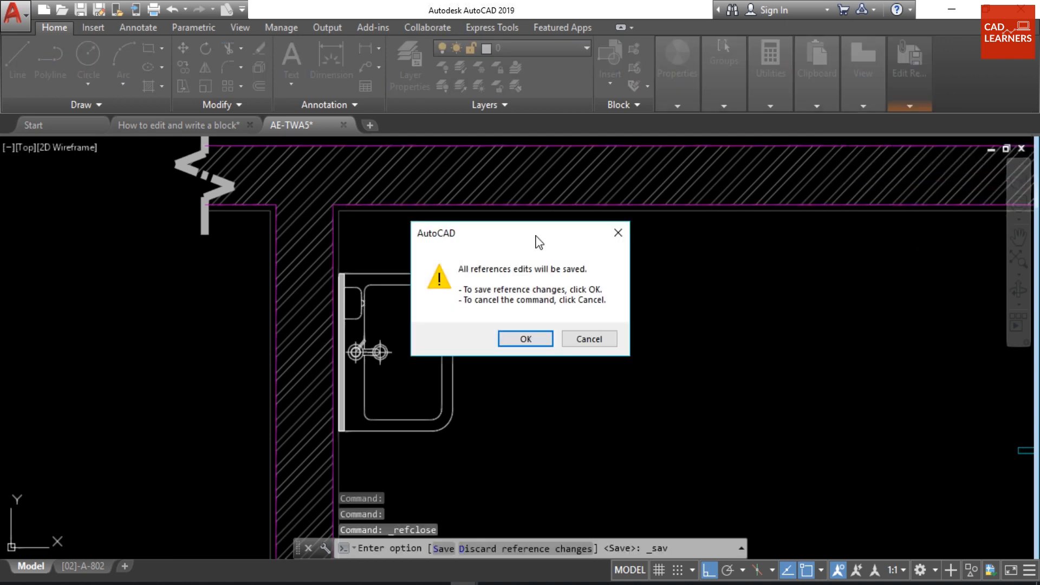
pyautogui.moveTo(535, 234); pyautogui.dragTo(682, 262)
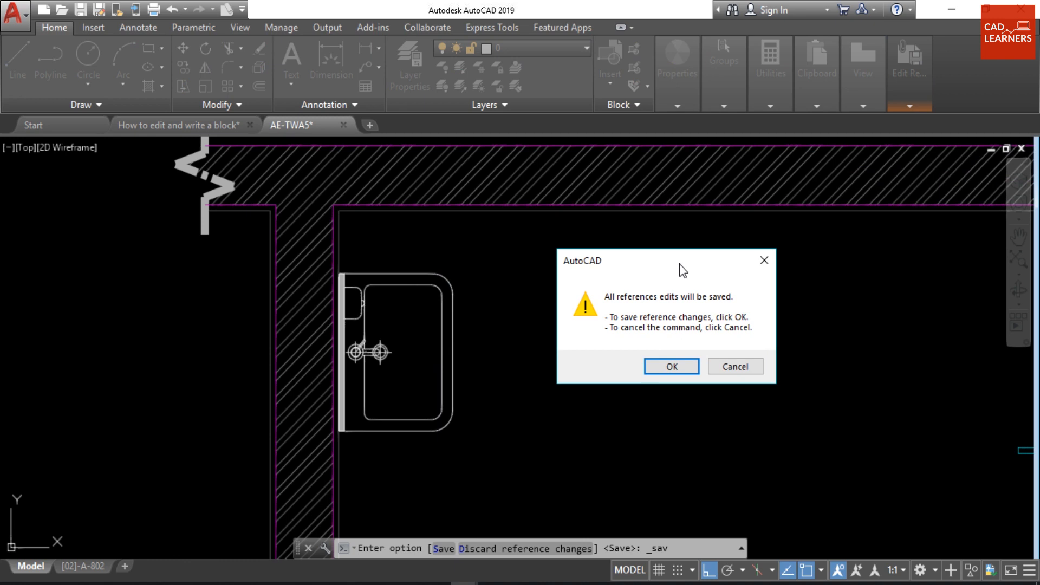
pyautogui.click(672, 367)
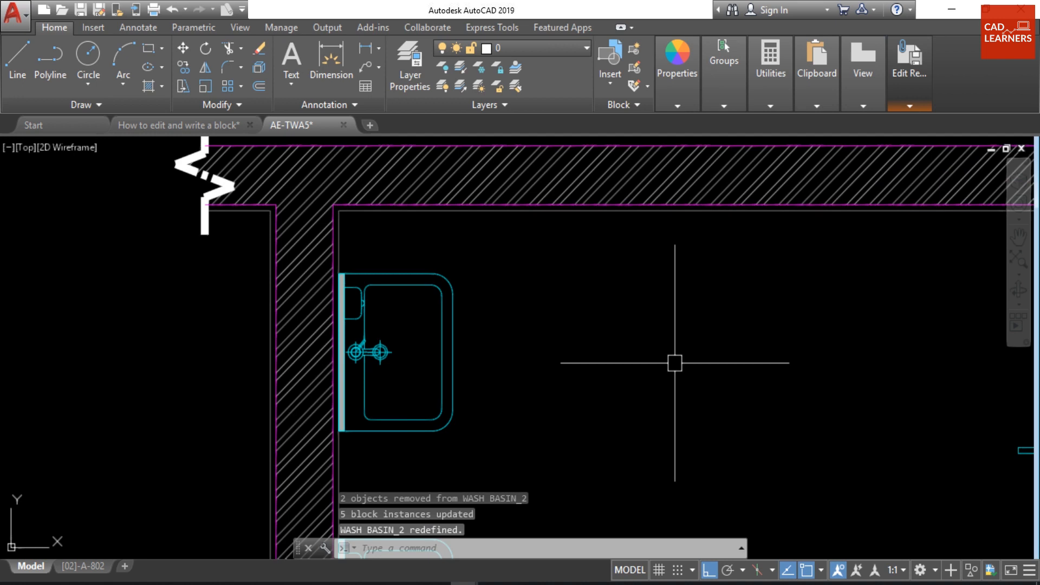
# - Examine the other wash basins along the wall for the block changes, then view the whole toilet floor plan
pyautogui.scroll(-4, 629, 364)
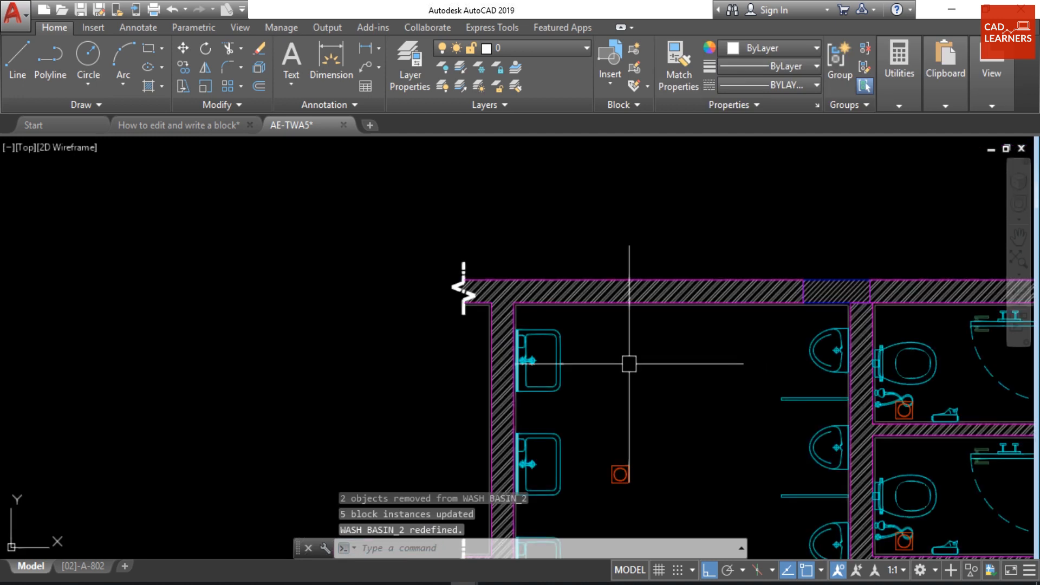
pyautogui.moveTo(640, 400); pyautogui.dragTo(607, 325, button='middle')
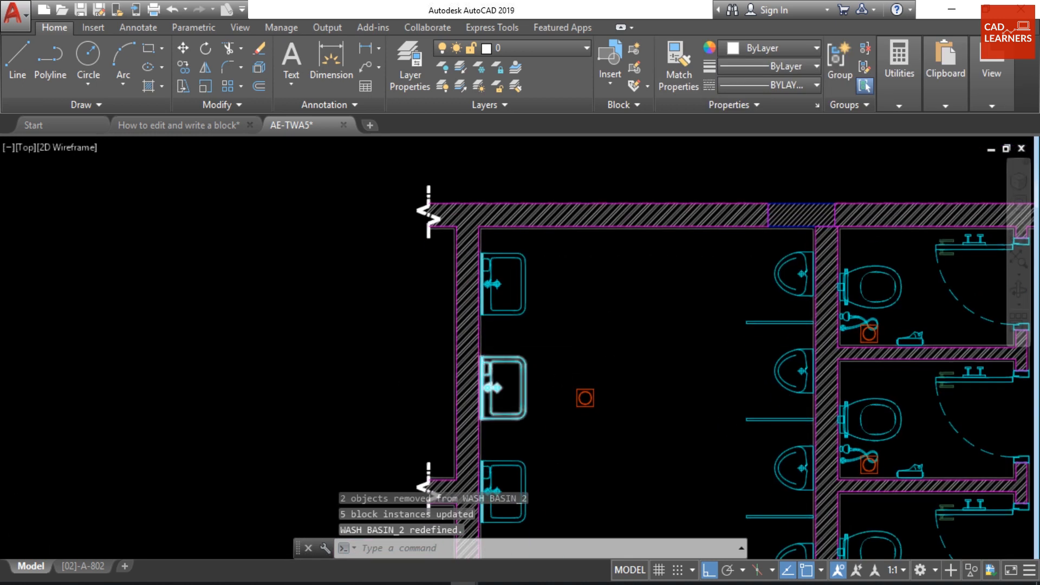
pyautogui.scroll(4, 494, 383)
pyautogui.scroll(-5, 498, 368)
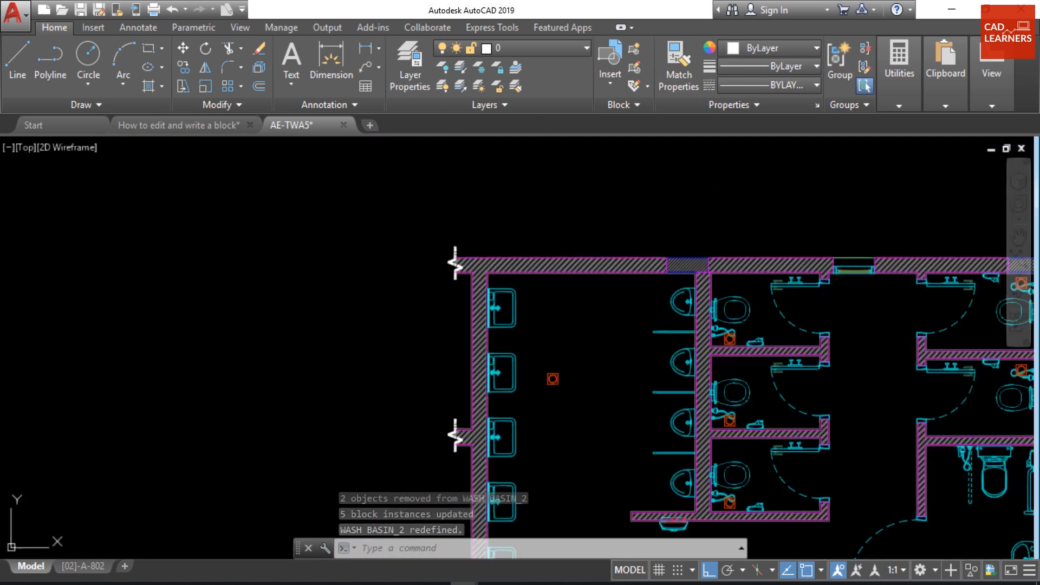
pyautogui.moveTo(521, 418); pyautogui.dragTo(491, 317, button='middle')
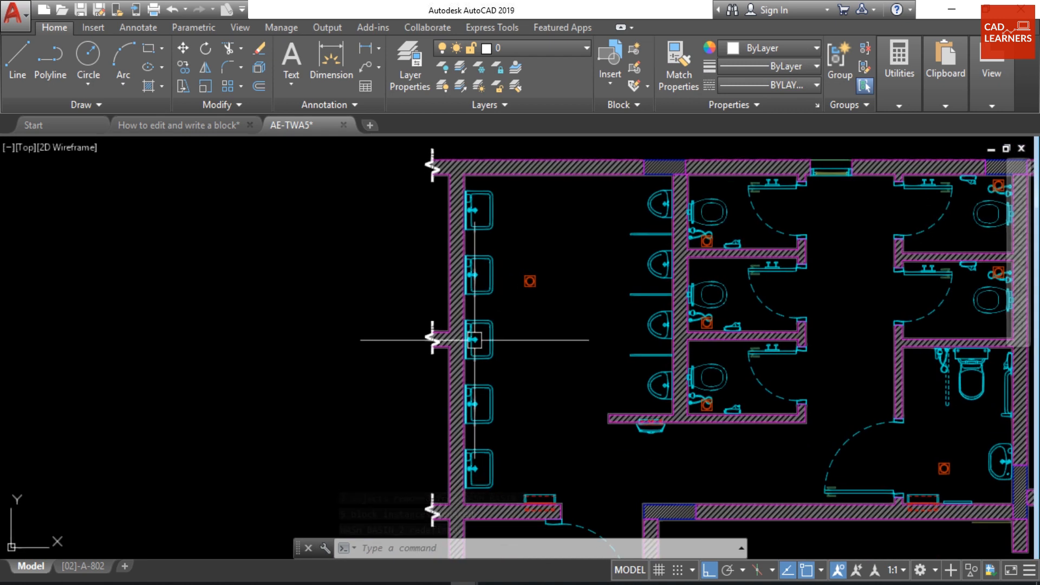
pyautogui.scroll(4, 473, 337)
pyautogui.scroll(-5, 473, 337)
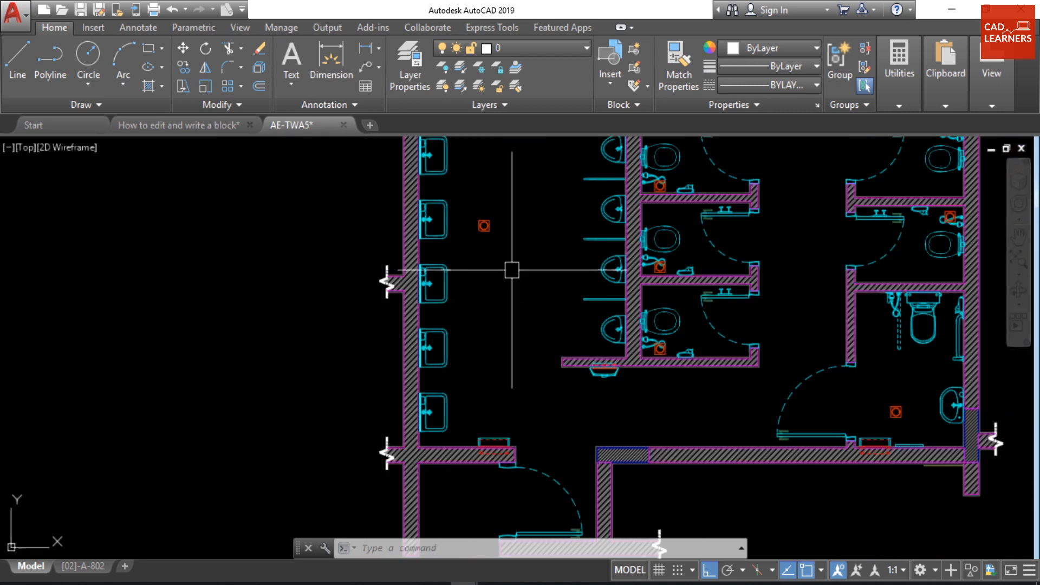
pyautogui.moveTo(511, 267); pyautogui.dragTo(469, 311, button='middle')
pyautogui.scroll(-4, 470, 311)
pyautogui.scroll(2, 552, 332)
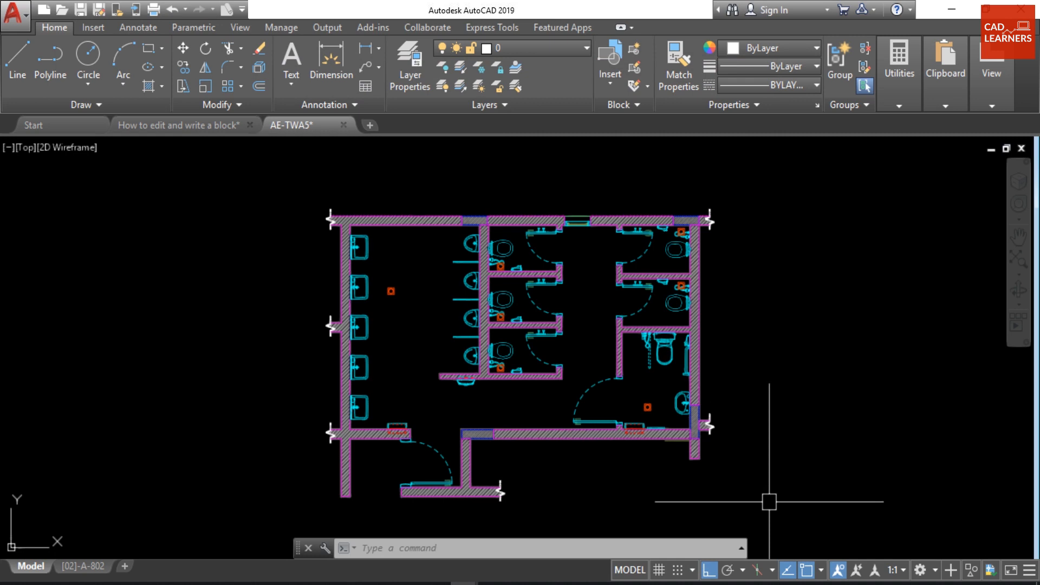
# - Open the third urinal from the top along the partition wall in the Block Editor
pyautogui.scroll(3, 451, 335)
pyautogui.moveTo(477, 303); pyautogui.dragTo(522, 379, button='middle')
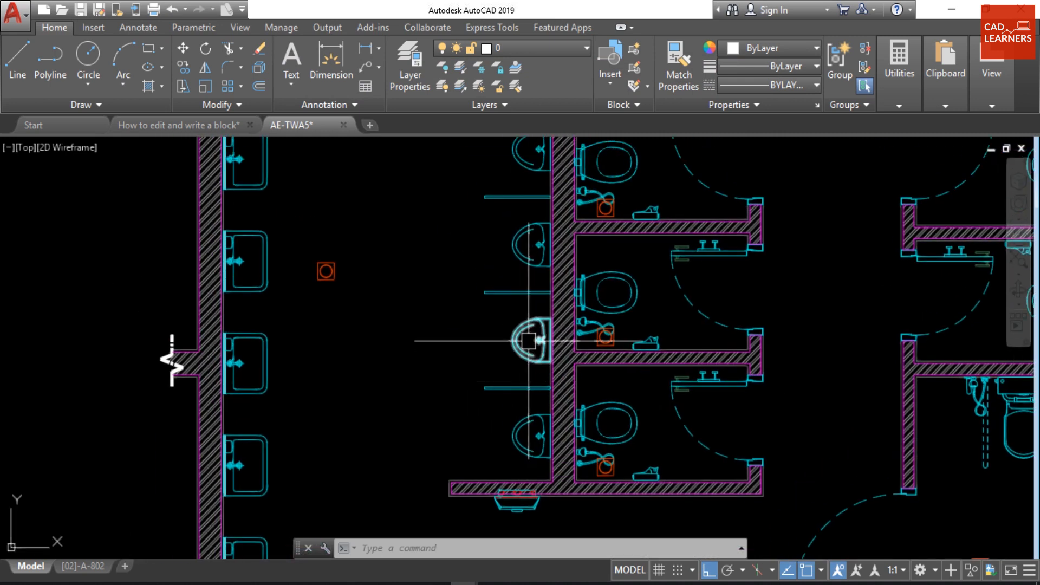
pyautogui.scroll(2, 527, 340)
pyautogui.click(512, 323)
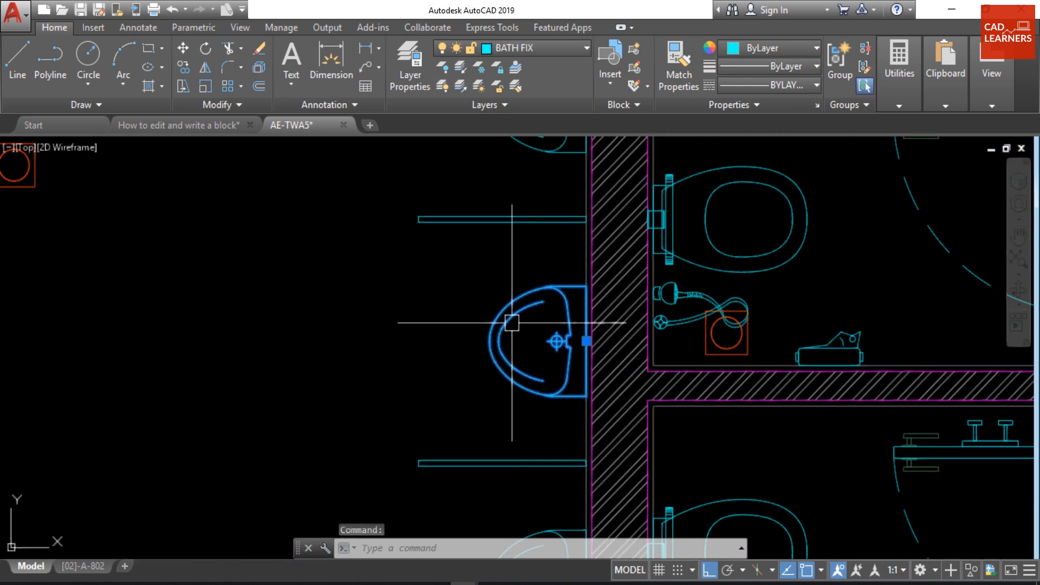
pyautogui.rightClick(512, 323)
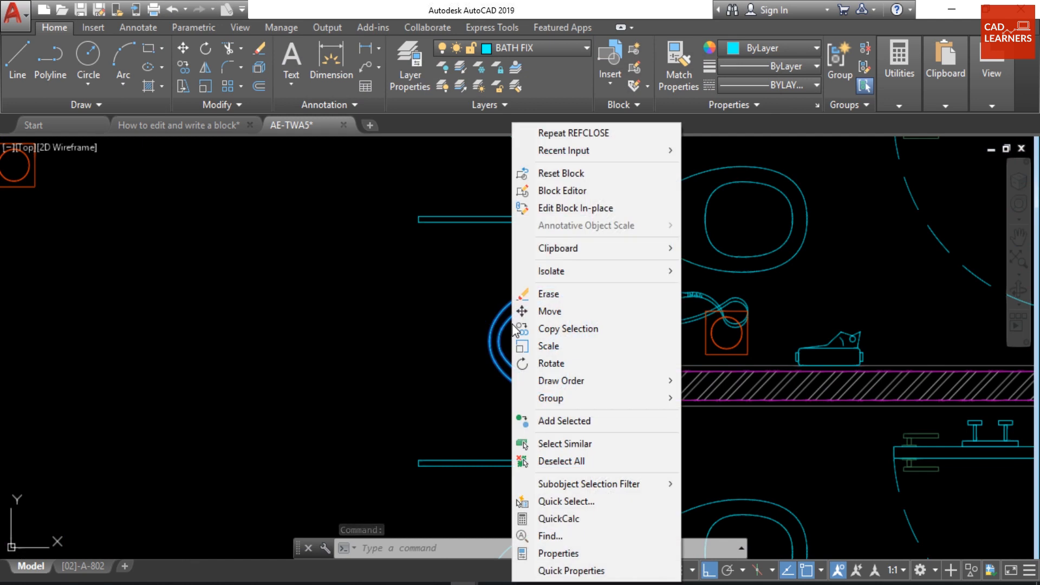
pyautogui.click(550, 191)
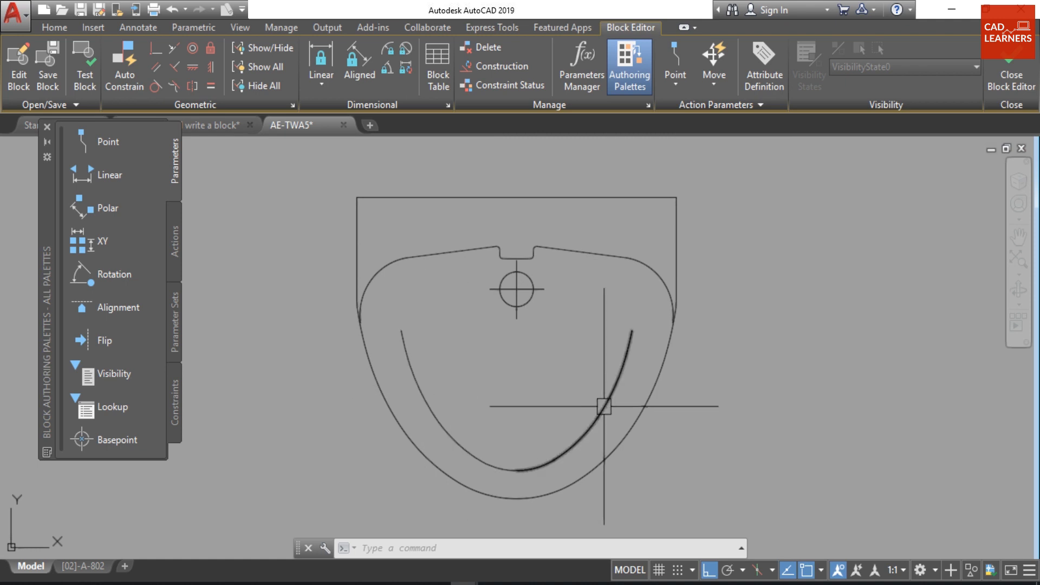
# - Extend both free ends of the urinal's inner curve to the inner bowl outline
pyautogui.write('ex')
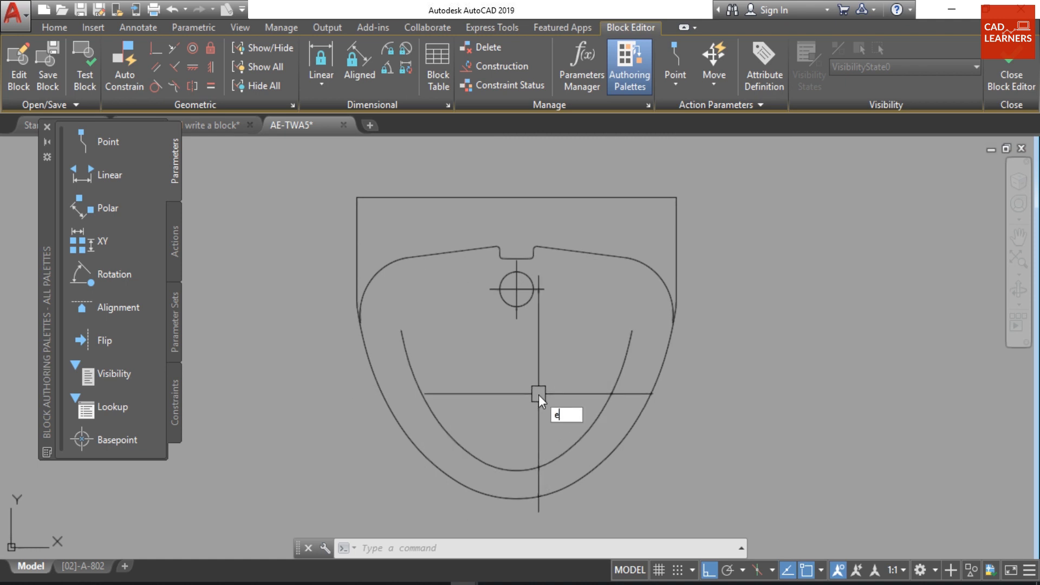
pyautogui.press('Return')
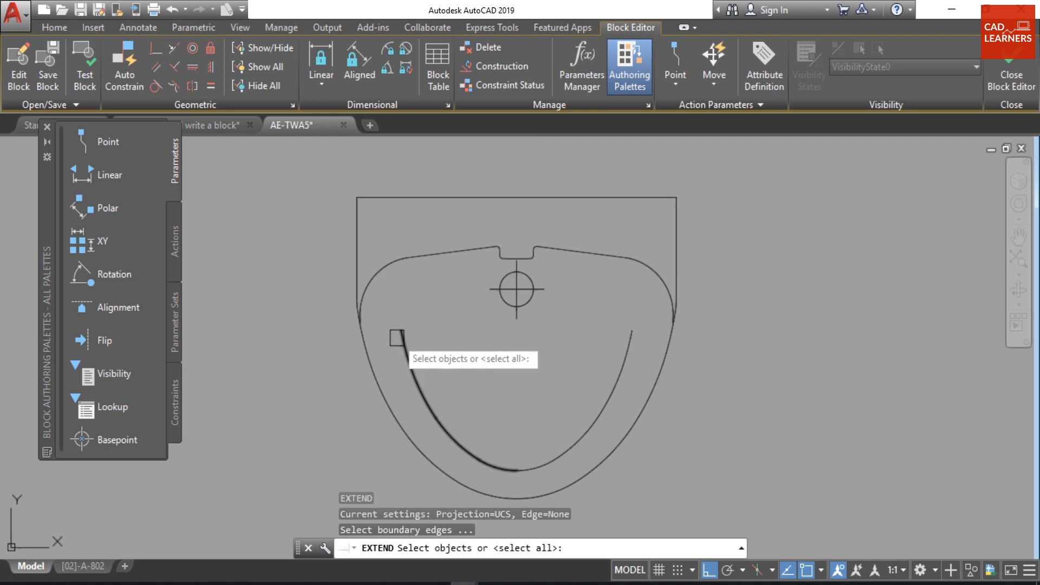
pyautogui.press('Return')
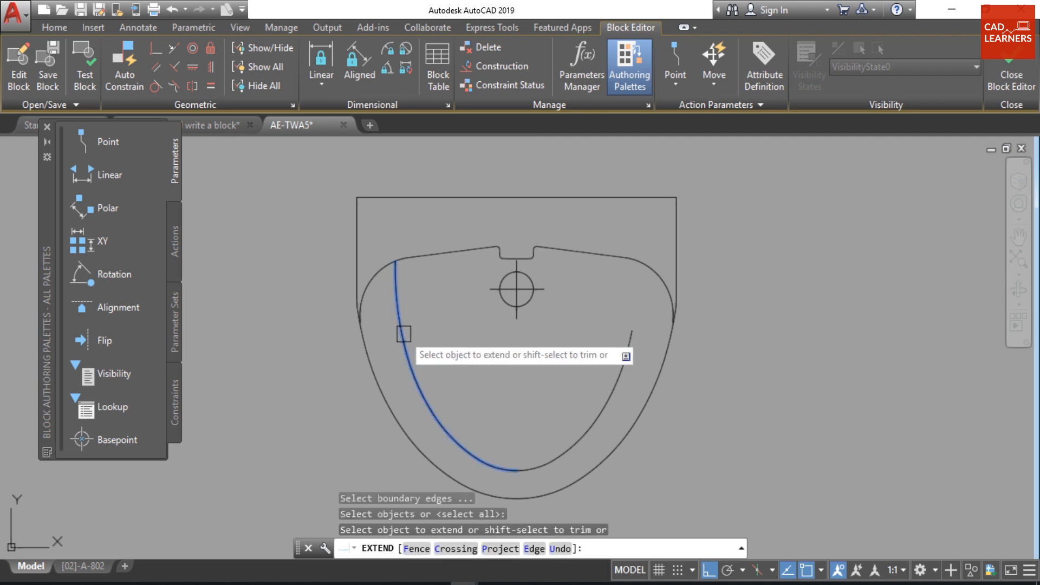
pyautogui.click(403, 334)
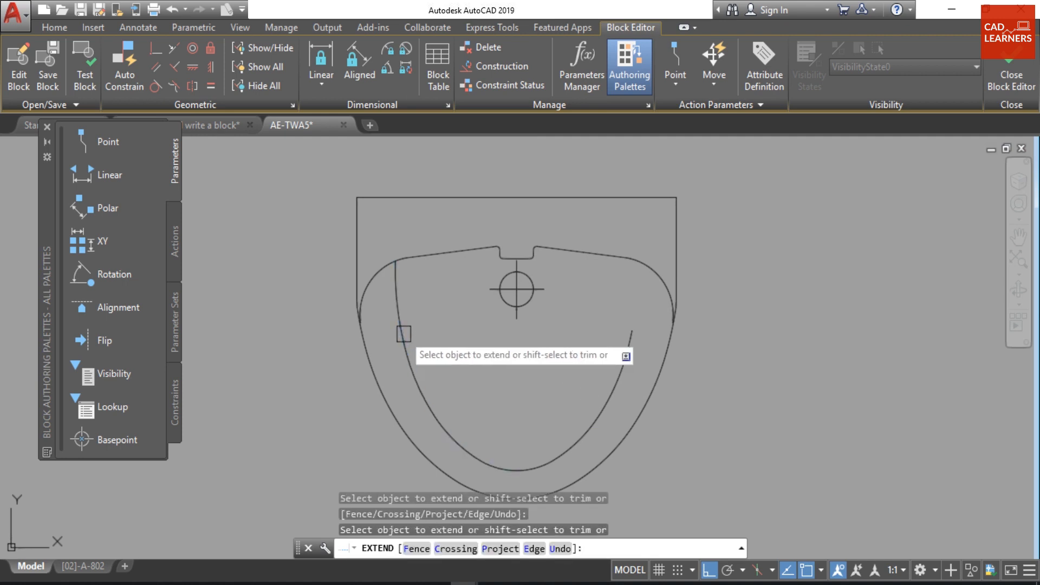
pyautogui.click(622, 371)
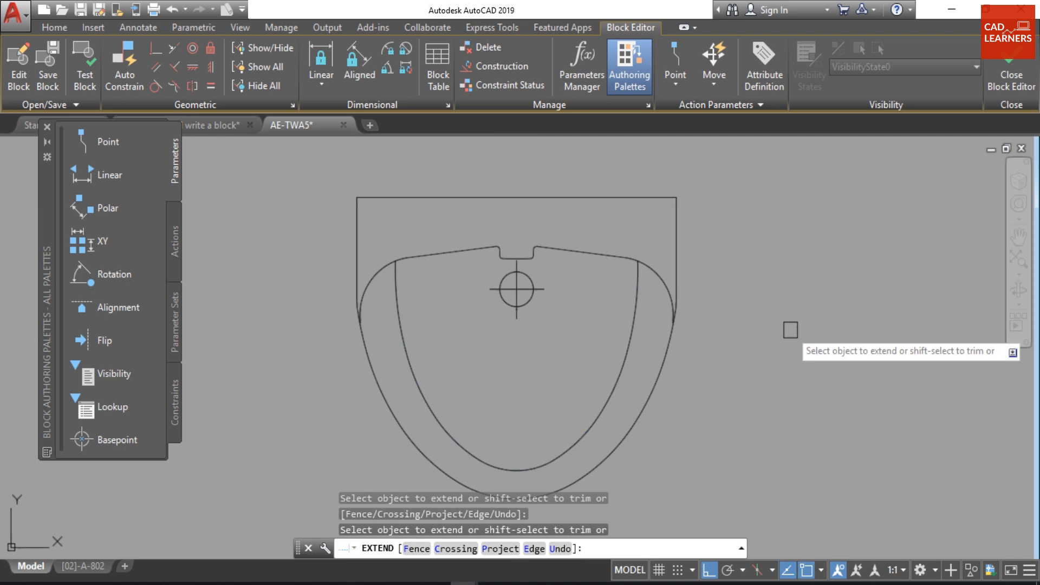
pyautogui.press('Escape')
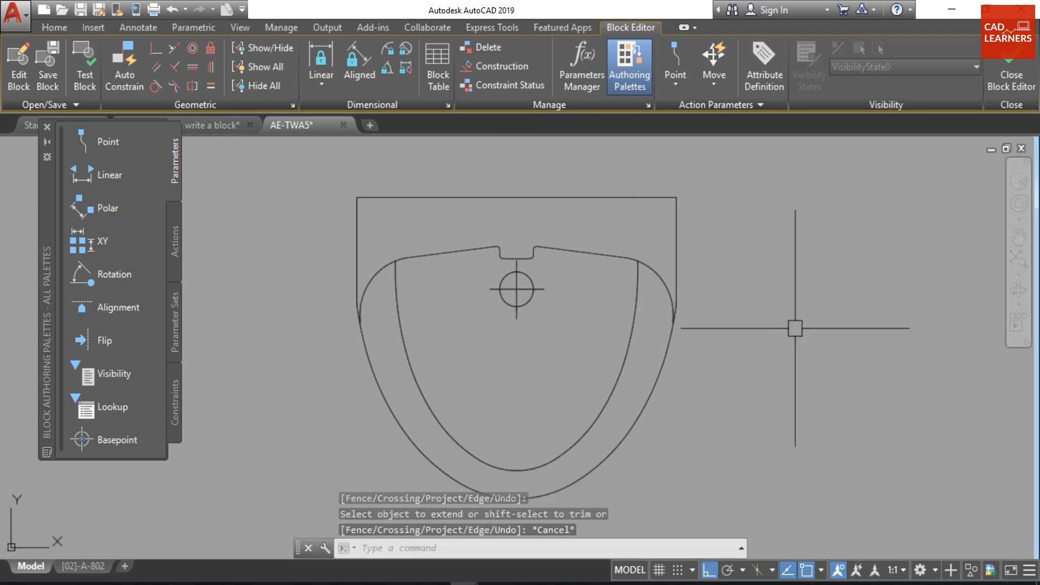
# - Save the urinal block definition and close the Block Editor, returning to the floor plan
pyautogui.click(48, 76)
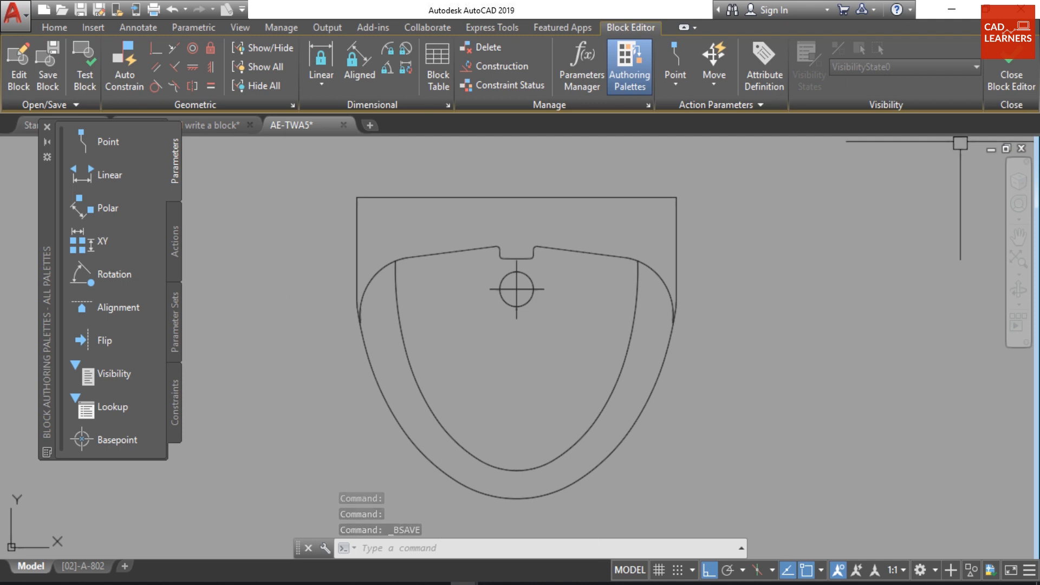
pyautogui.click(1011, 75)
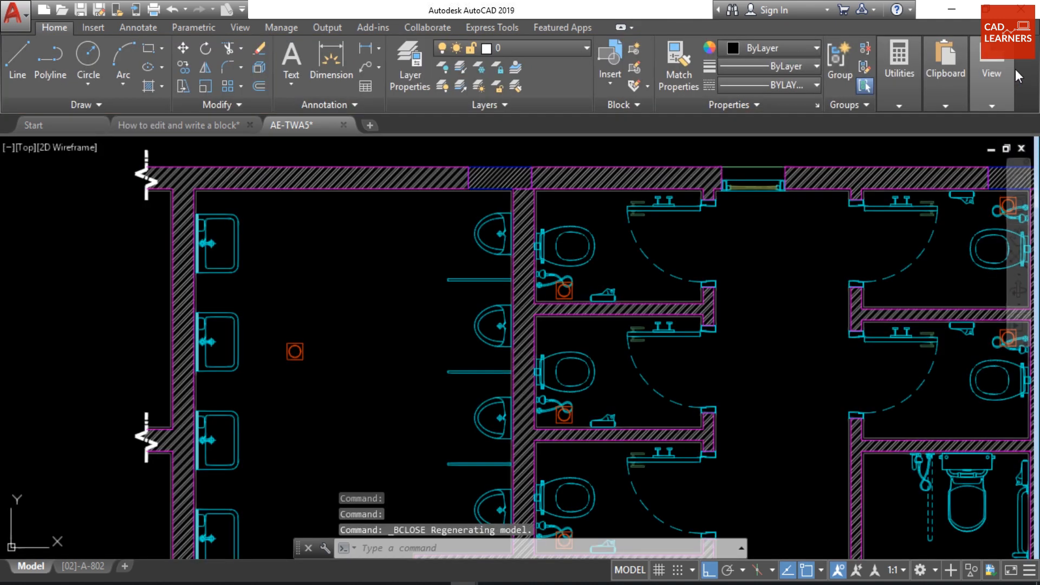
pyautogui.moveTo(1014, 76)
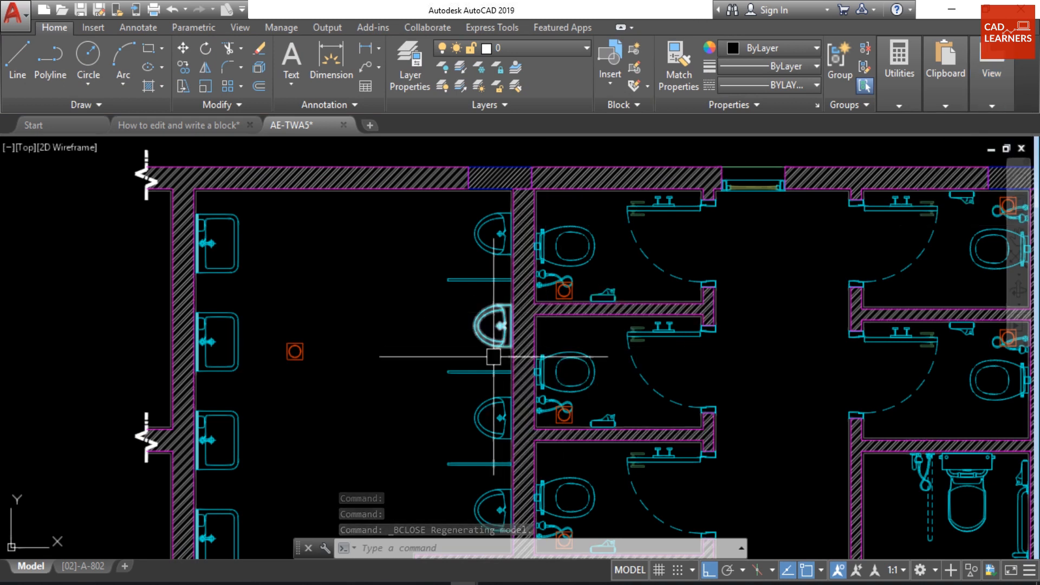
pyautogui.scroll(4, 499, 327)
pyautogui.scroll(-2, 476, 321)
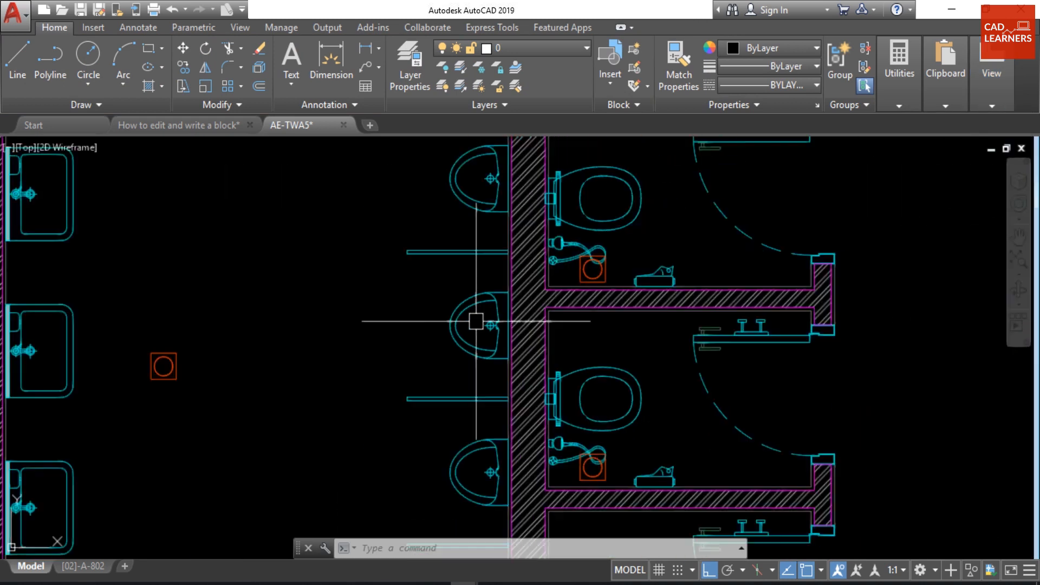
pyautogui.moveTo(641, 394); pyautogui.dragTo(582, 351, button='middle')
pyautogui.scroll(-4, 550, 325)
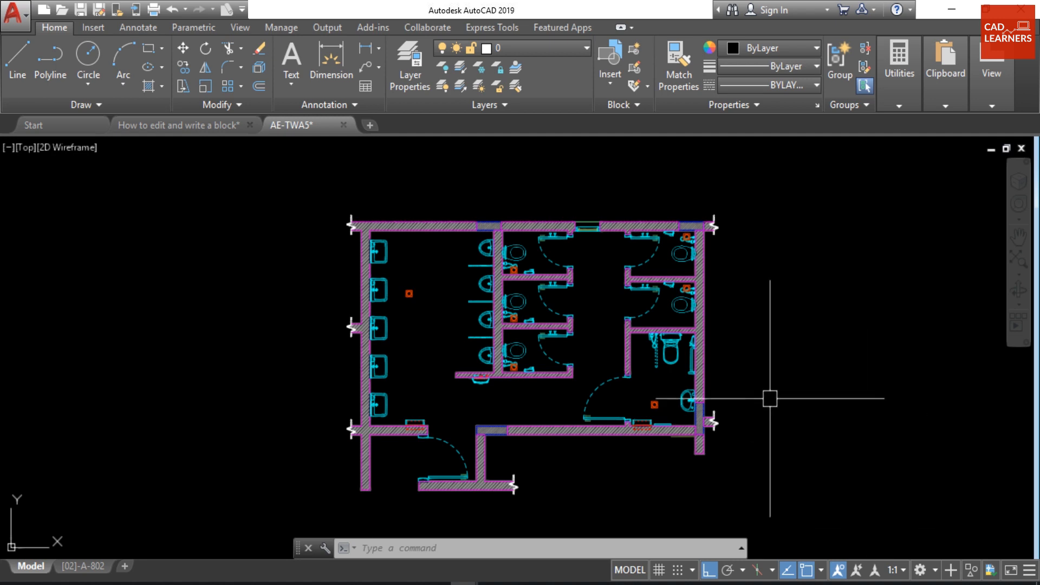
# - Open the Write Block dialog for the toilet fixtures in the large cubicle in the plan's lower-right corner
pyautogui.scroll(6, 674, 358)
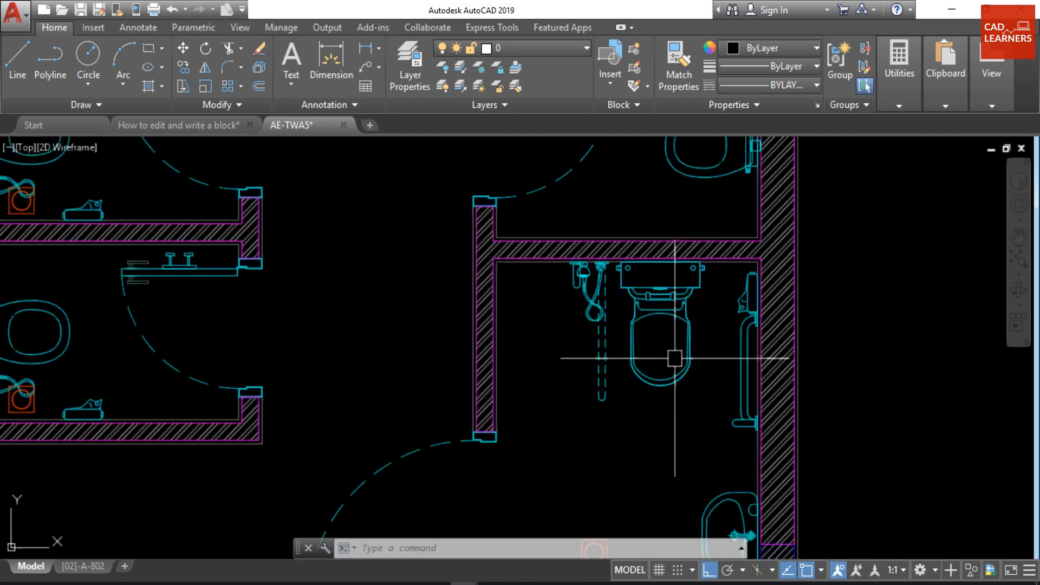
pyautogui.click(682, 317)
pyautogui.press('Escape')
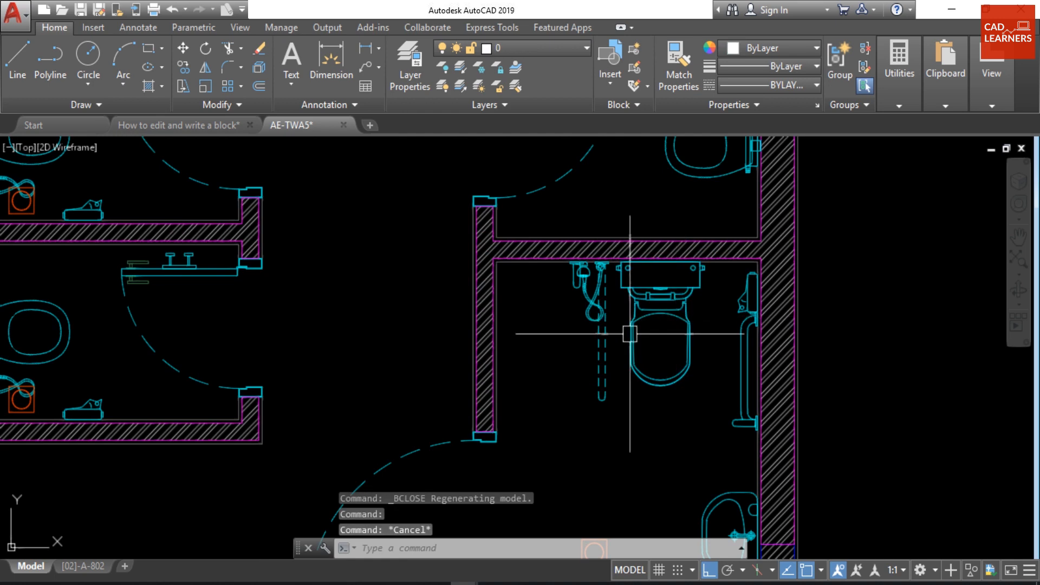
pyautogui.press('Escape')
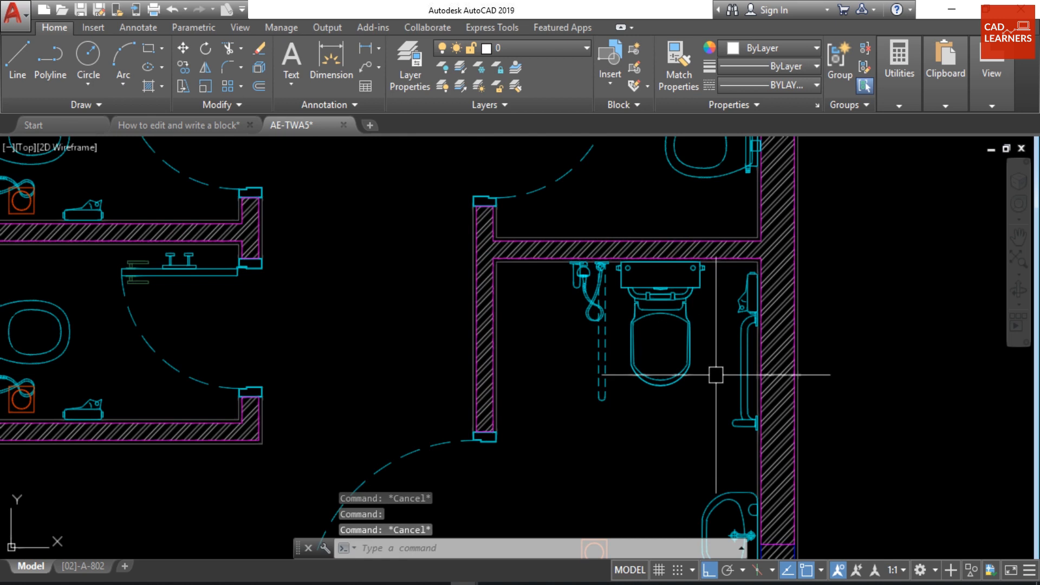
pyautogui.moveTo(720, 364)
pyautogui.mouseDown(button='middle')
pyautogui.moveTo(678, 387)
pyautogui.moveTo(580, 407)
pyautogui.mouseUp(button='middle')
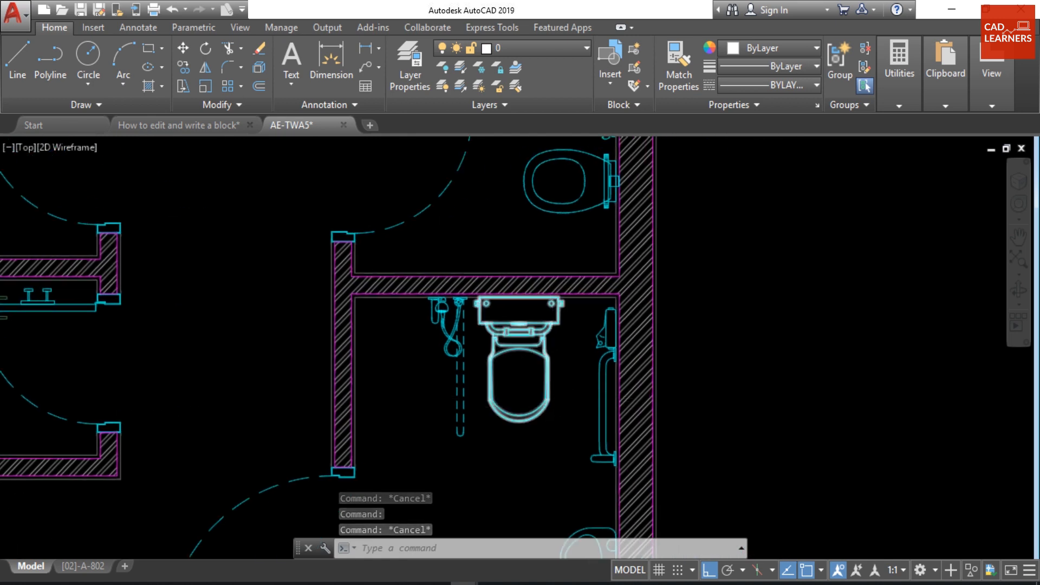
pyautogui.scroll(3, 573, 413)
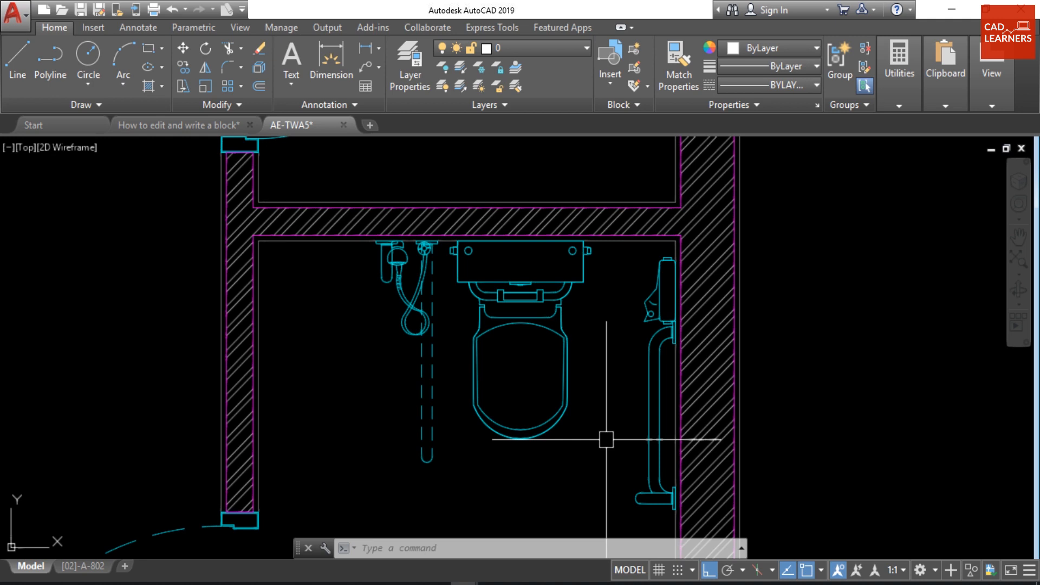
pyautogui.click(96, 25)
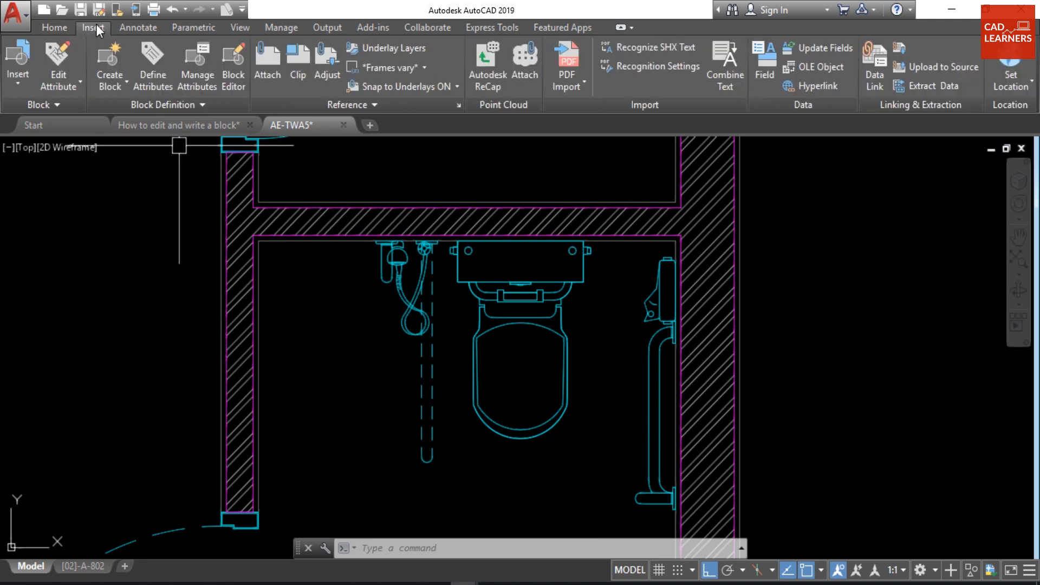
pyautogui.click(125, 82)
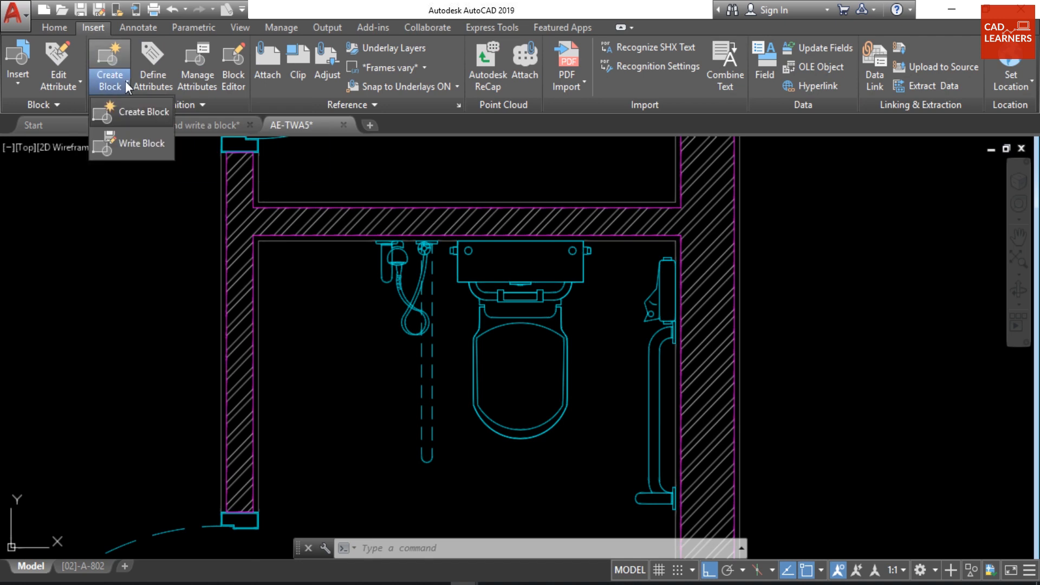
pyautogui.click(142, 148)
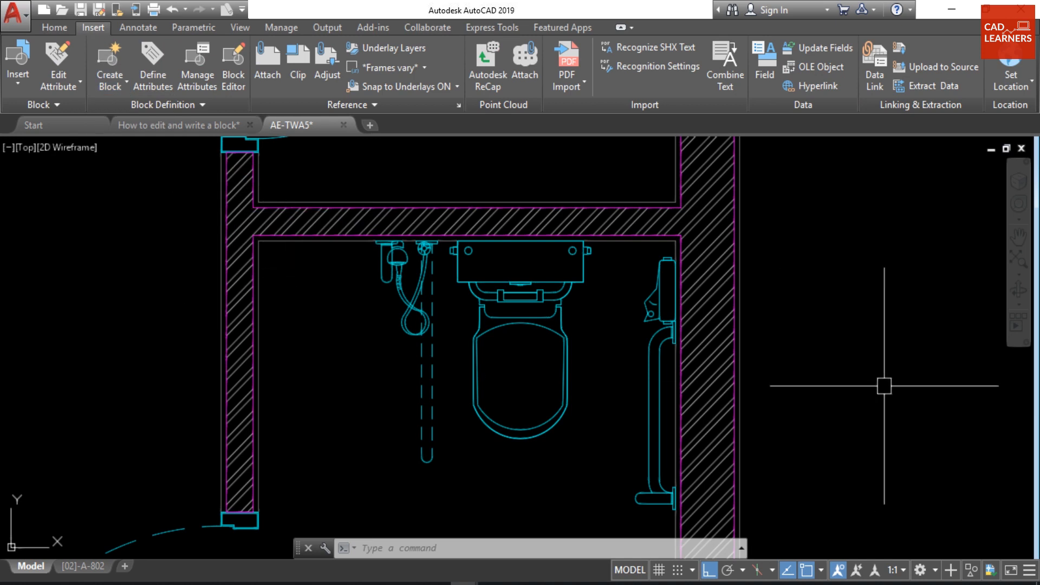
pyautogui.write('W')
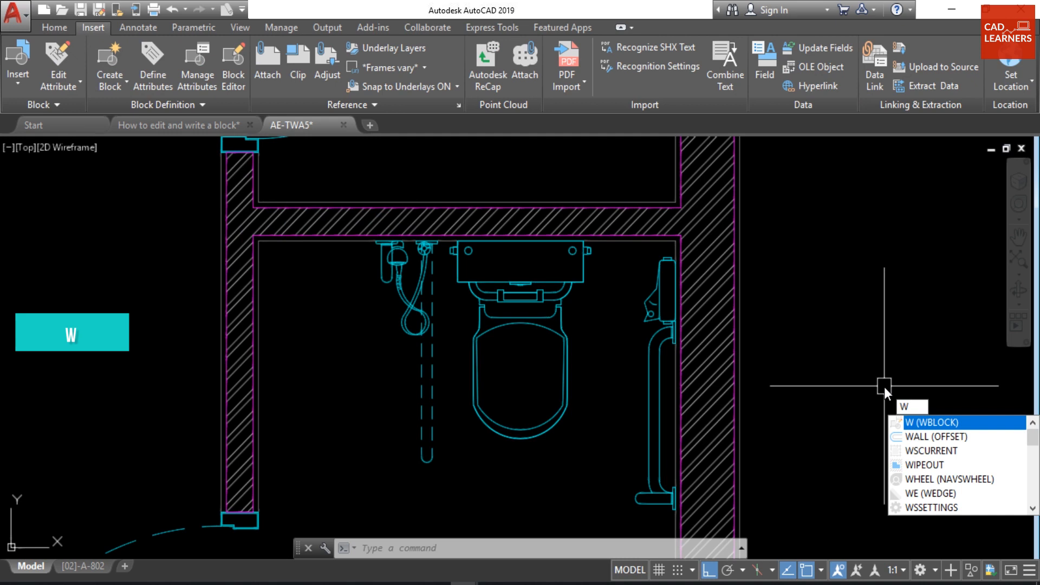
pyautogui.press('Return')
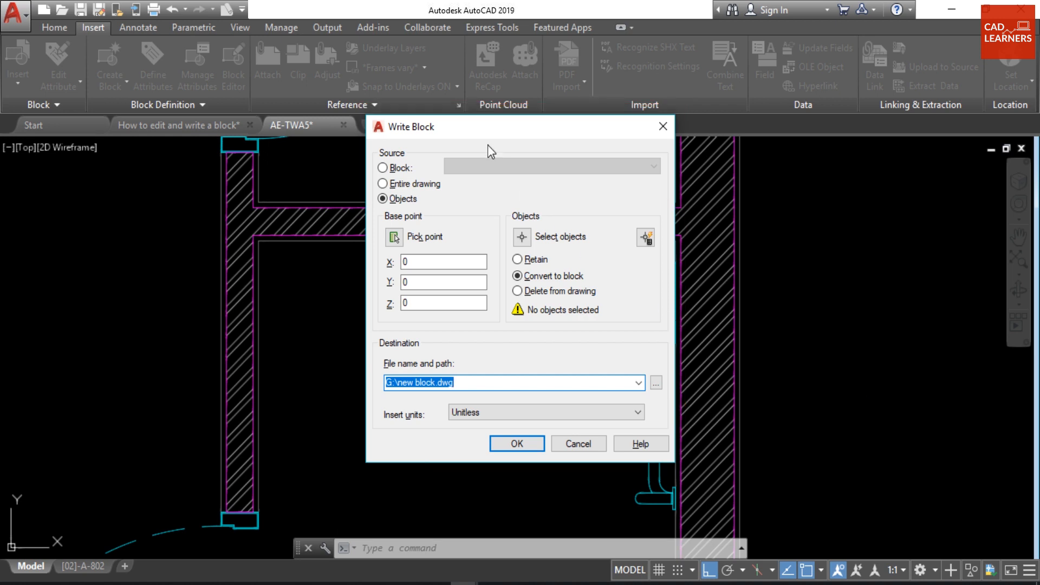
# - Set the block source to Objects and pick the lower-right corner of the toilet's cistern as the base point
pyautogui.click(383, 168)
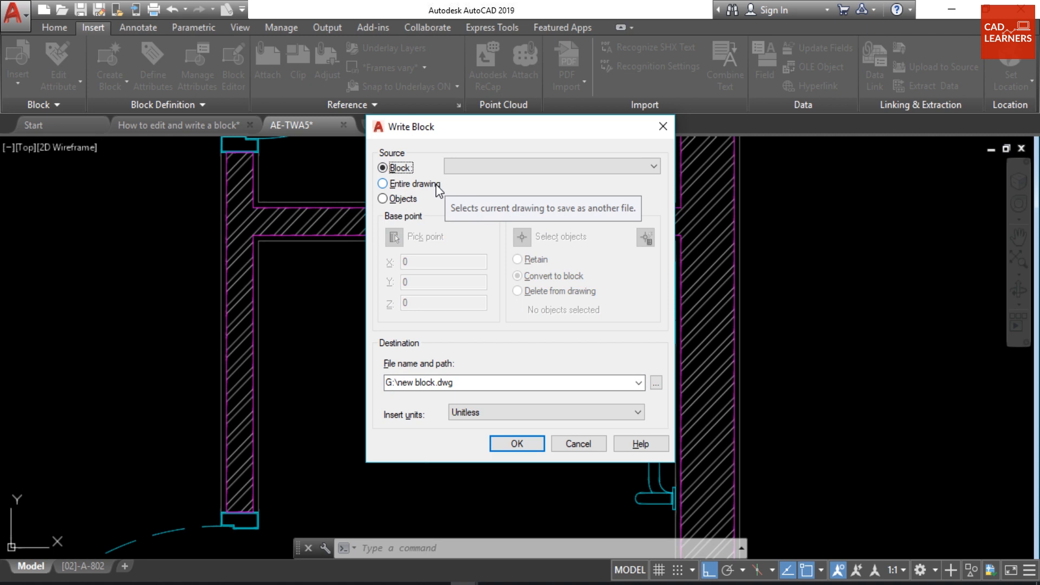
pyautogui.click(384, 184)
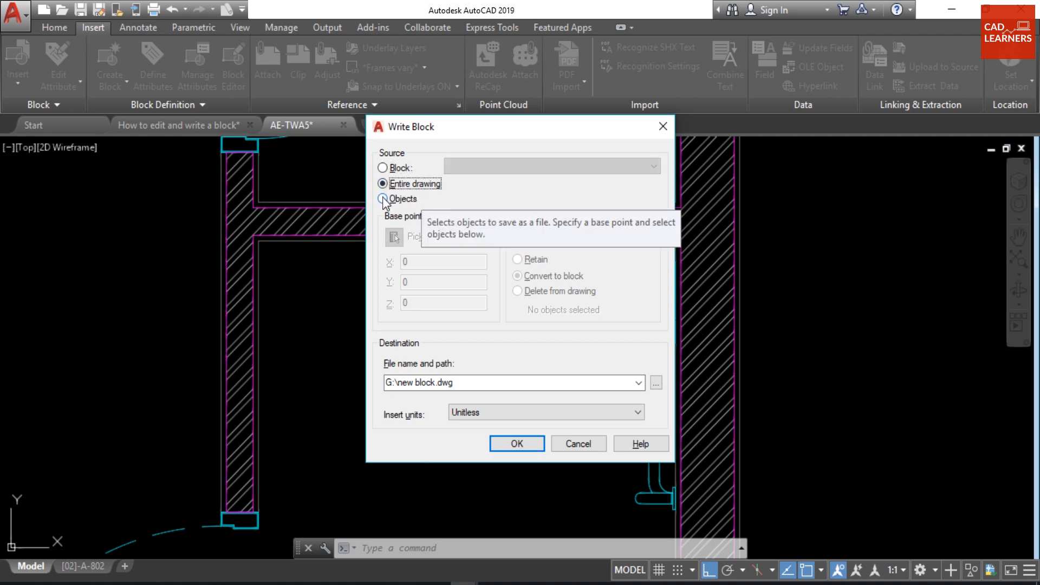
pyautogui.click(383, 199)
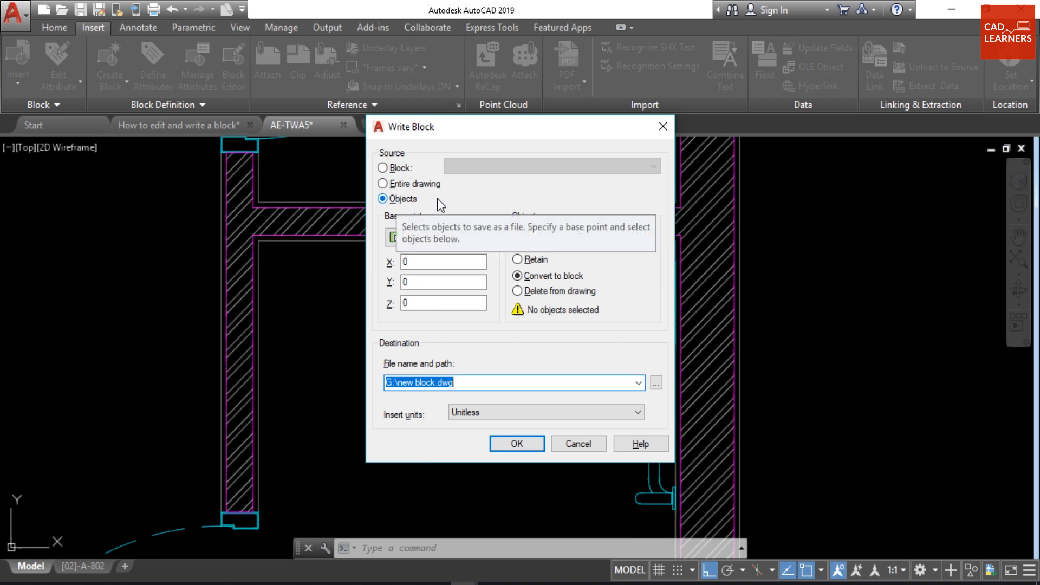
pyautogui.click(394, 237)
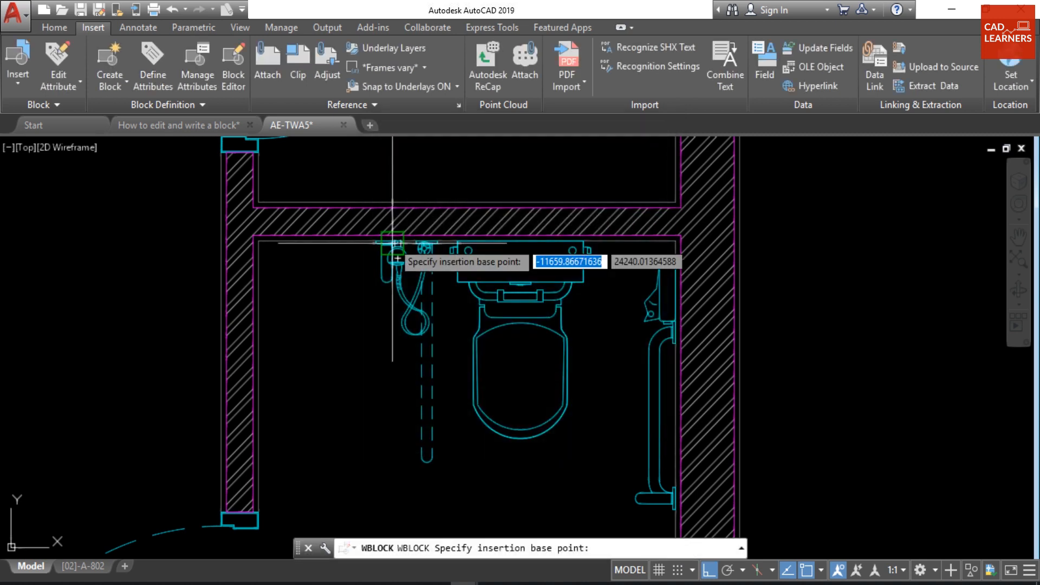
pyautogui.click(581, 282)
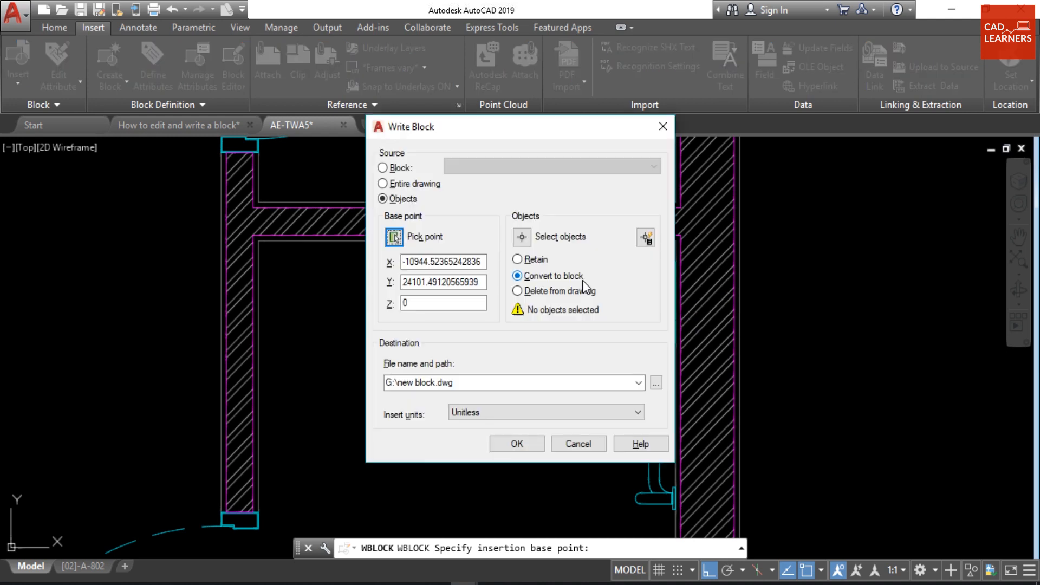
# - Select the toilet, the adjacent hand spray and the dashed bar as the block's objects, and set them to Retain
pyautogui.click(523, 237)
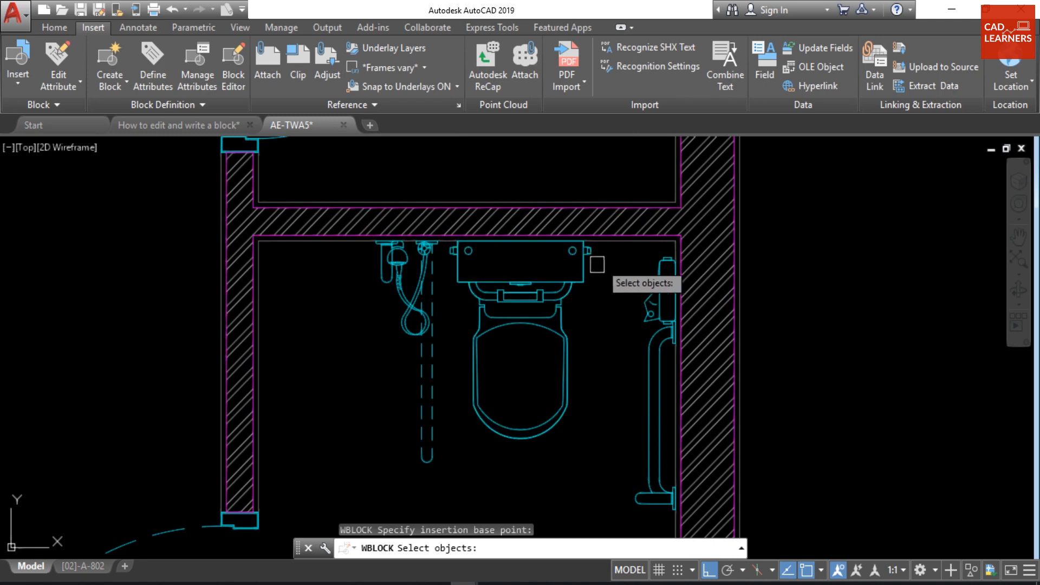
pyautogui.click(609, 260)
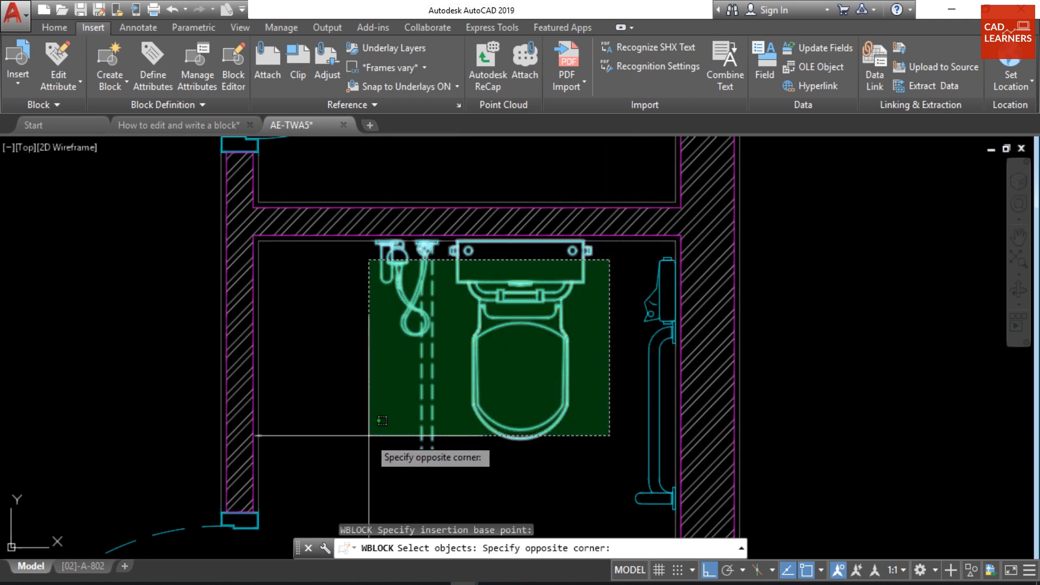
pyautogui.click(370, 431)
pyautogui.press('Return')
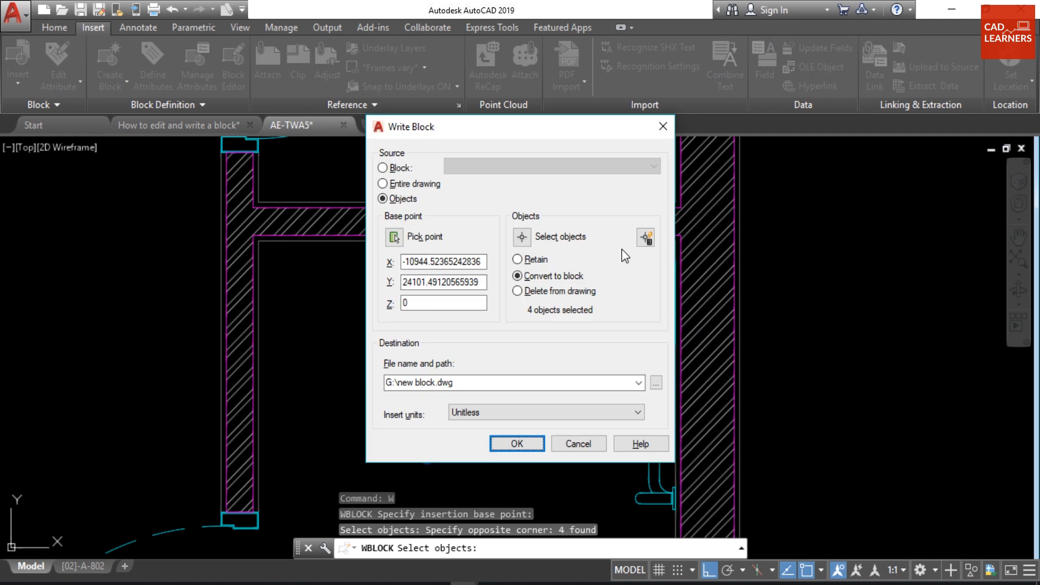
pyautogui.click(518, 261)
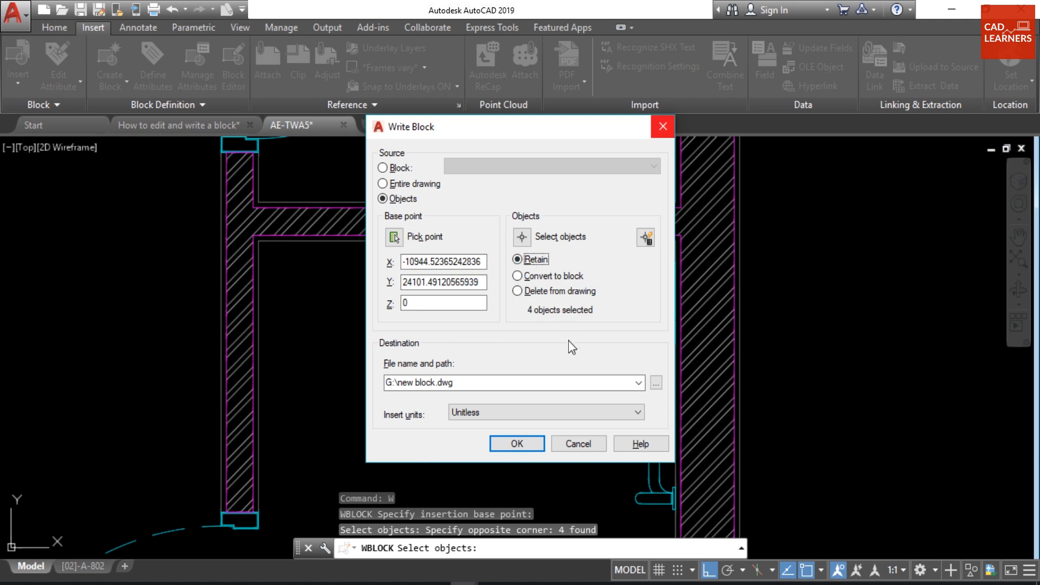
# - Set the destination file to G:\wc_5.dwg with Unitless insert units and write the block to it
pyautogui.click(541, 382)
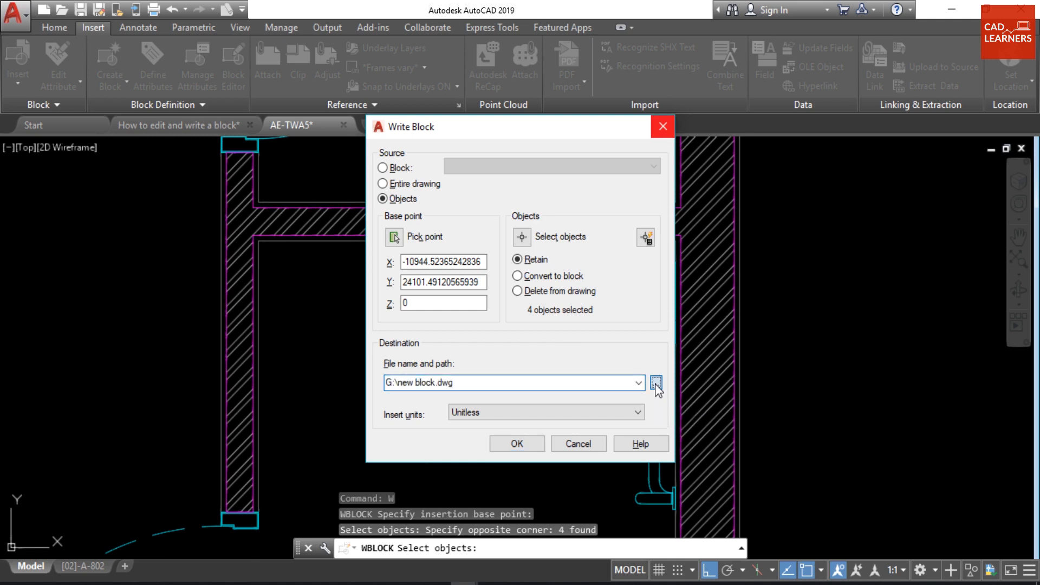
pyautogui.click(656, 385)
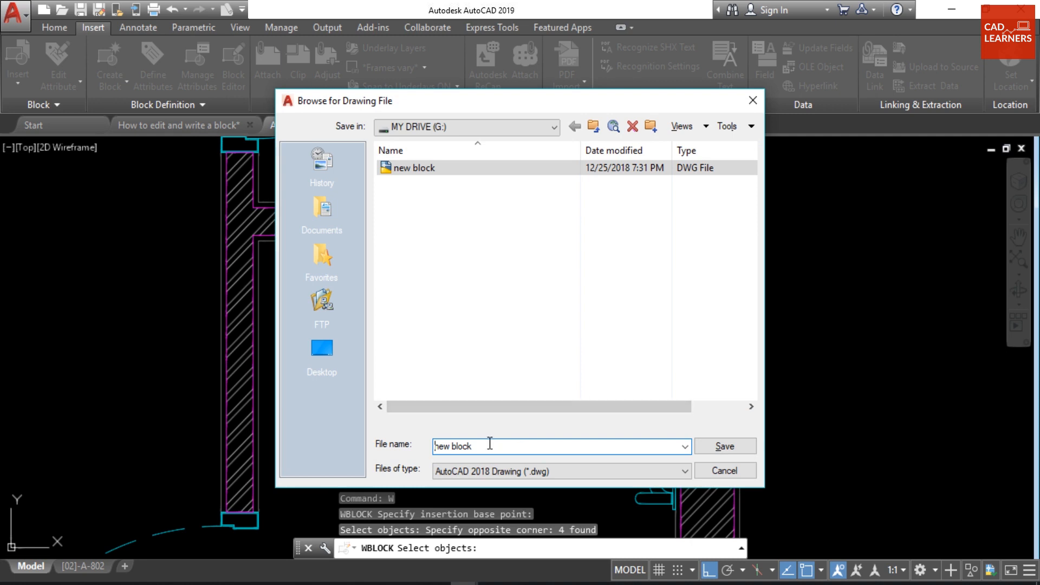
pyautogui.moveTo(489, 446); pyautogui.dragTo(412, 449)
pyautogui.write('wc_5')
pyautogui.click(733, 448)
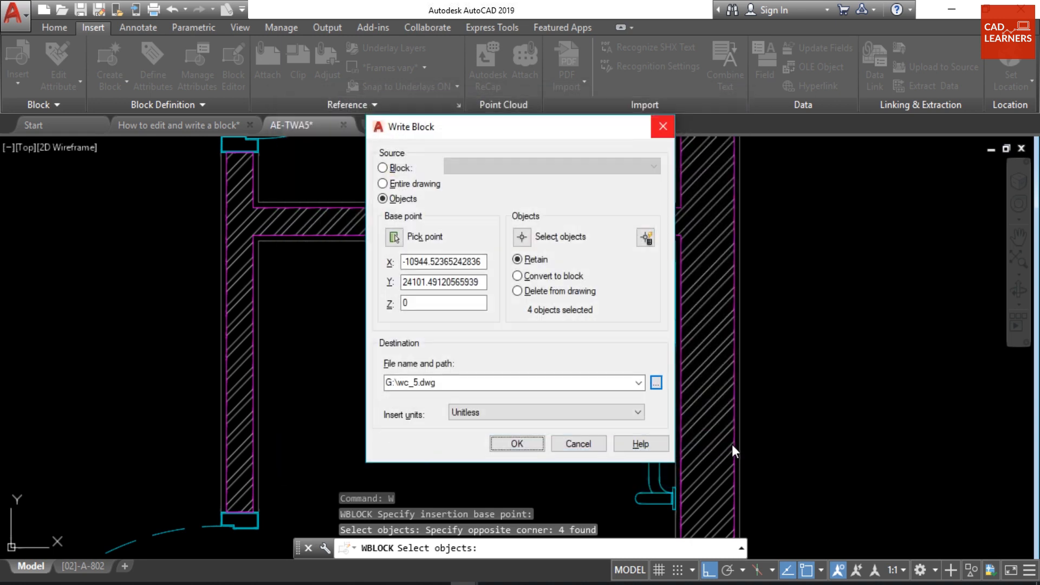
pyautogui.click(638, 414)
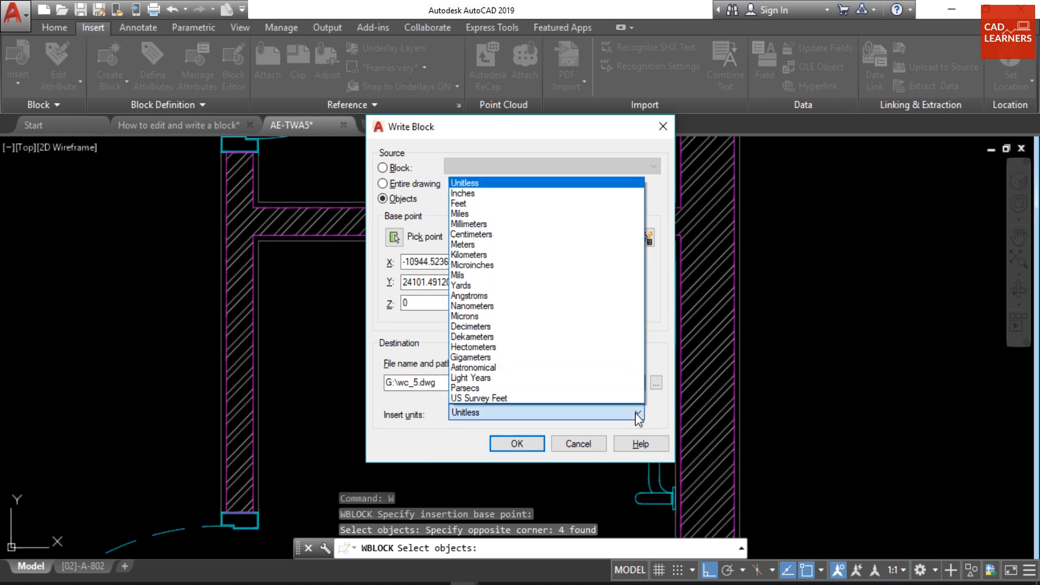
pyautogui.click(638, 415)
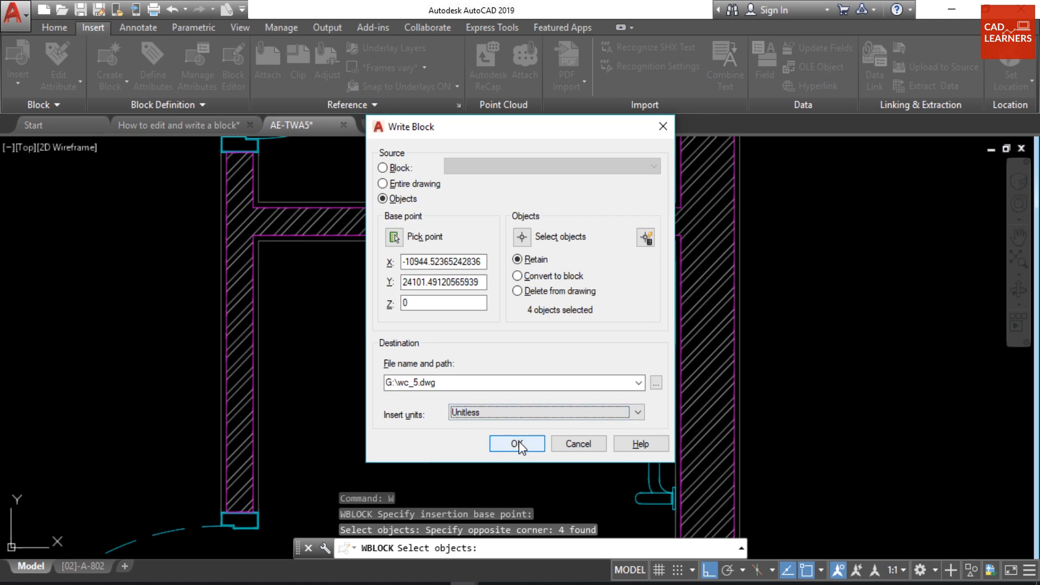
pyautogui.click(518, 443)
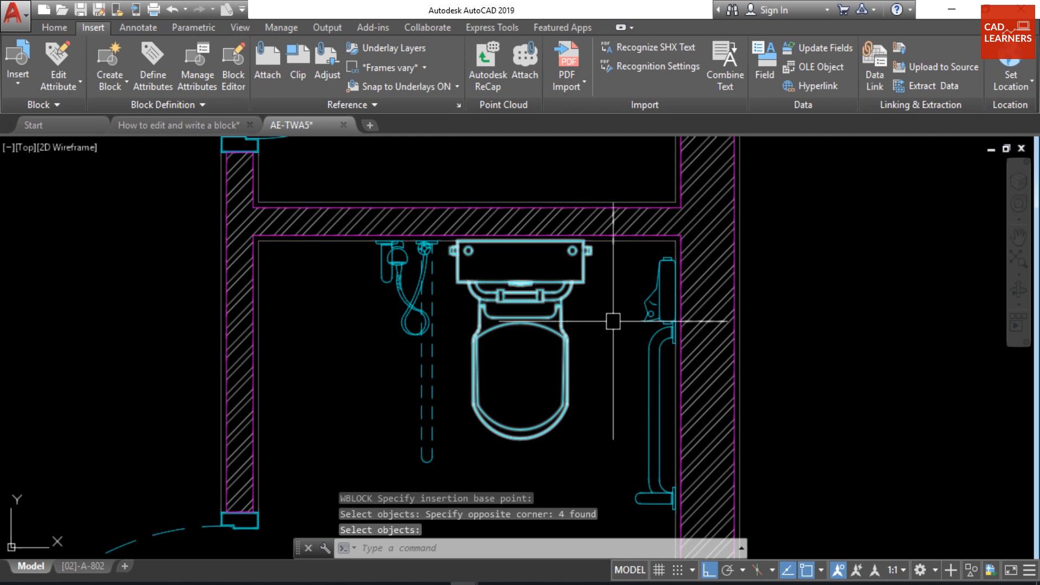
# - Insert the block file G:\wc_5.dwg at scale 1 and angle 0 in the empty area outside the plan's right-hand wall, and select it
pyautogui.scroll(-3, 613, 321)
pyautogui.scroll(-3, 599, 209)
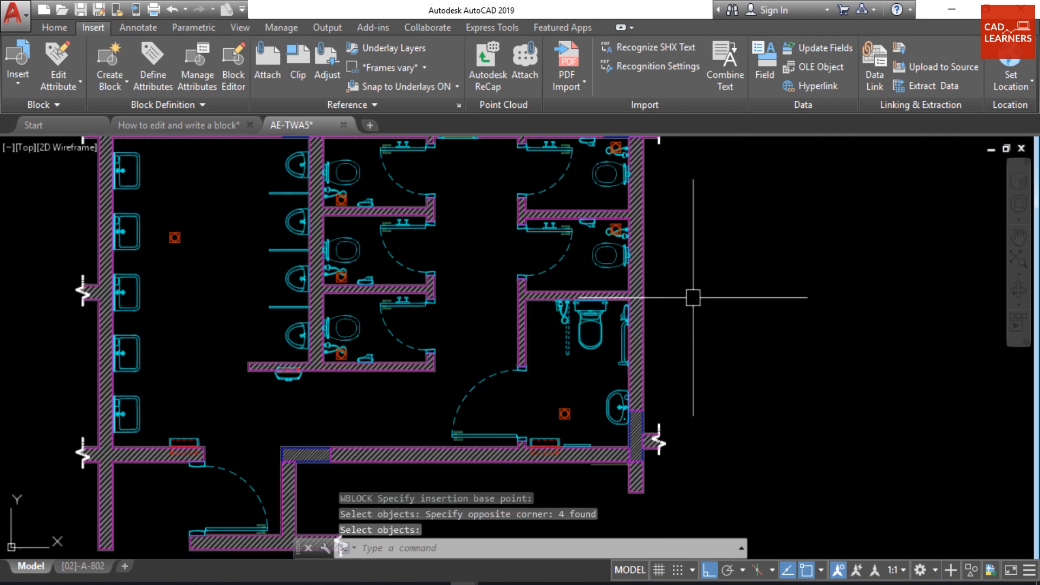
pyautogui.scroll(-2, 692, 221)
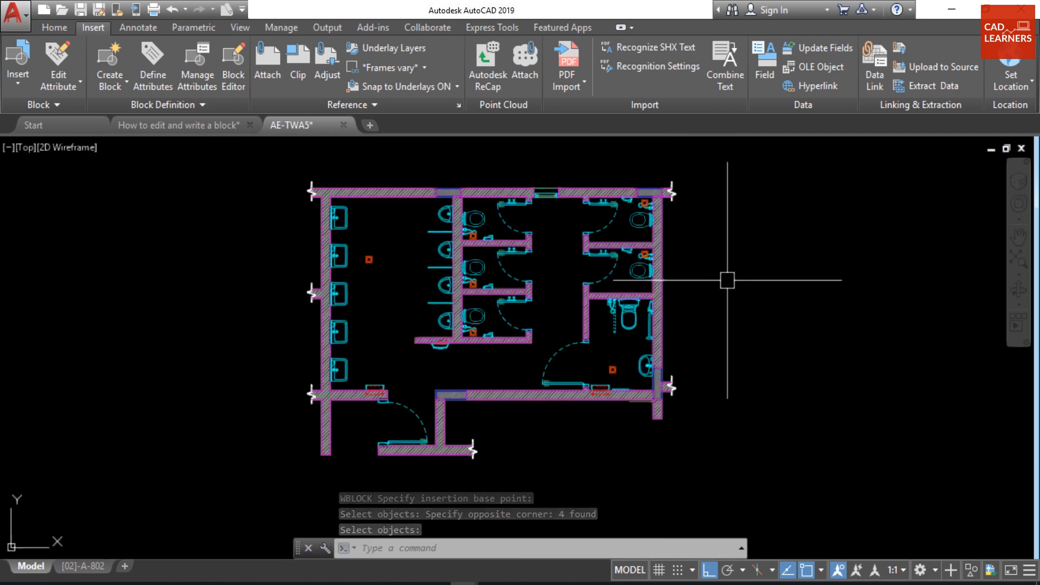
pyautogui.moveTo(737, 292); pyautogui.dragTo(763, 313, button='middle')
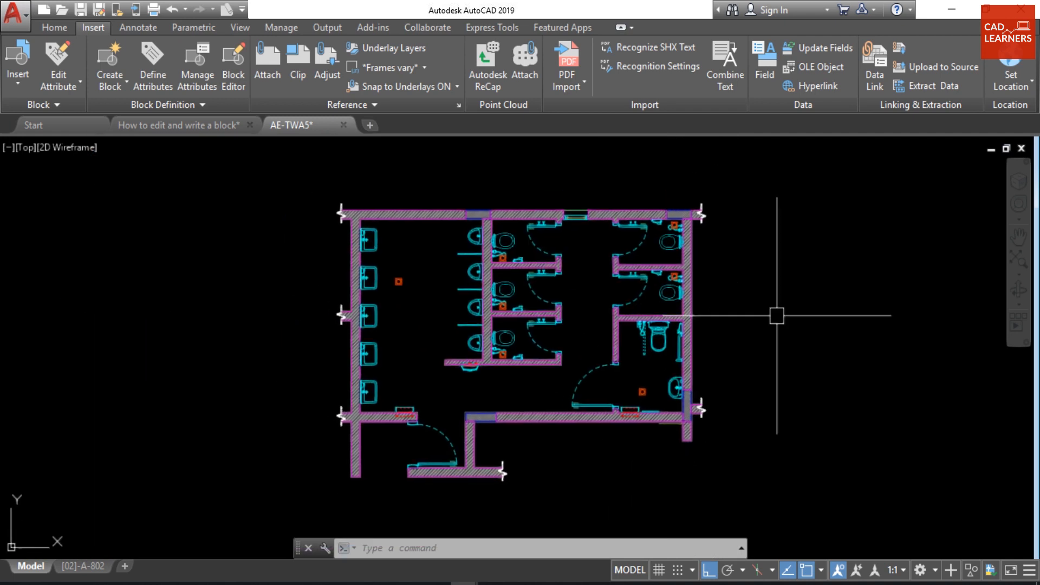
pyautogui.write('I')
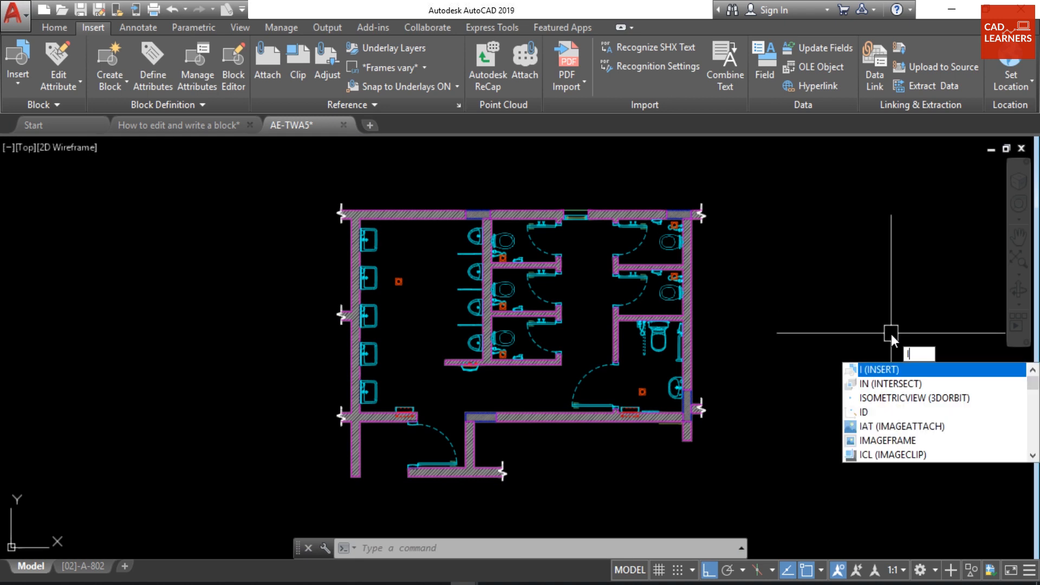
pyautogui.press('Return')
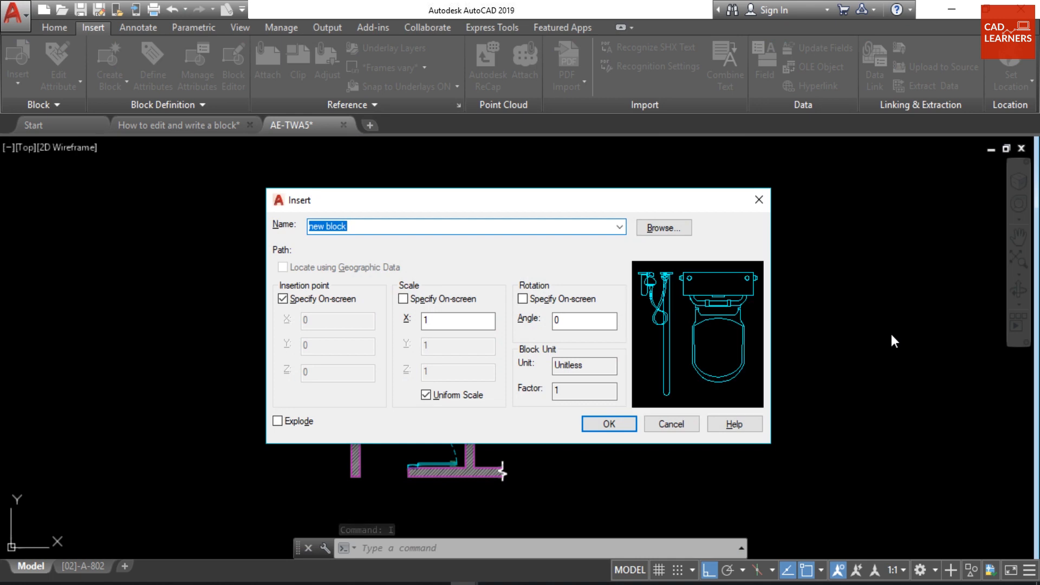
pyautogui.click(666, 228)
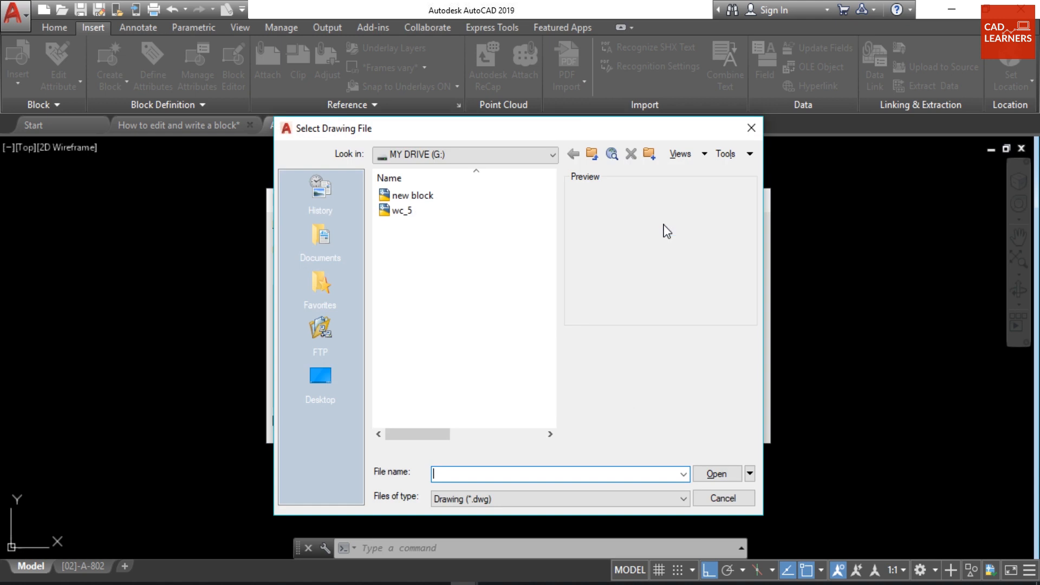
pyautogui.click(425, 212)
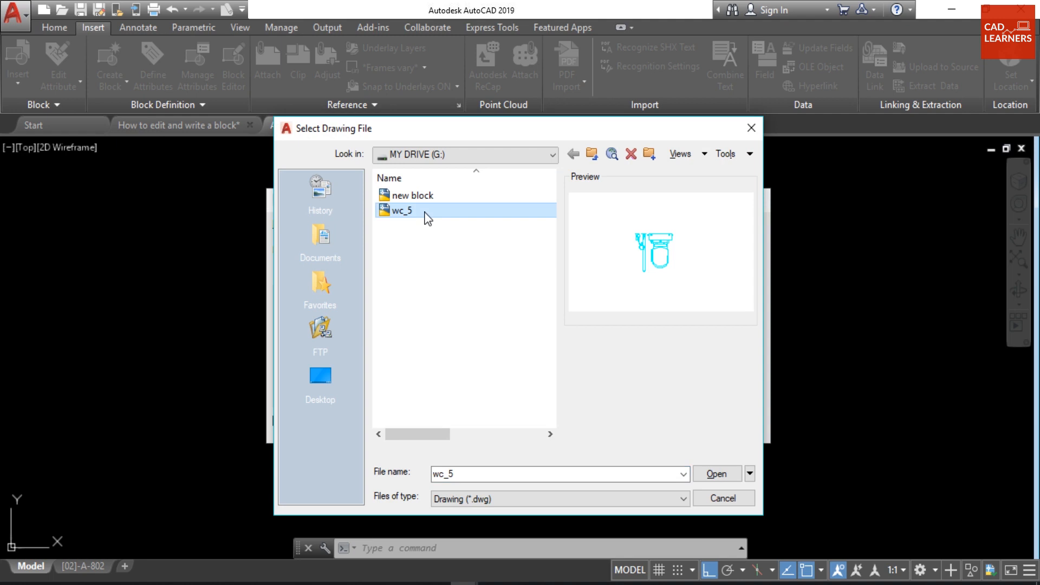
pyautogui.click(710, 469)
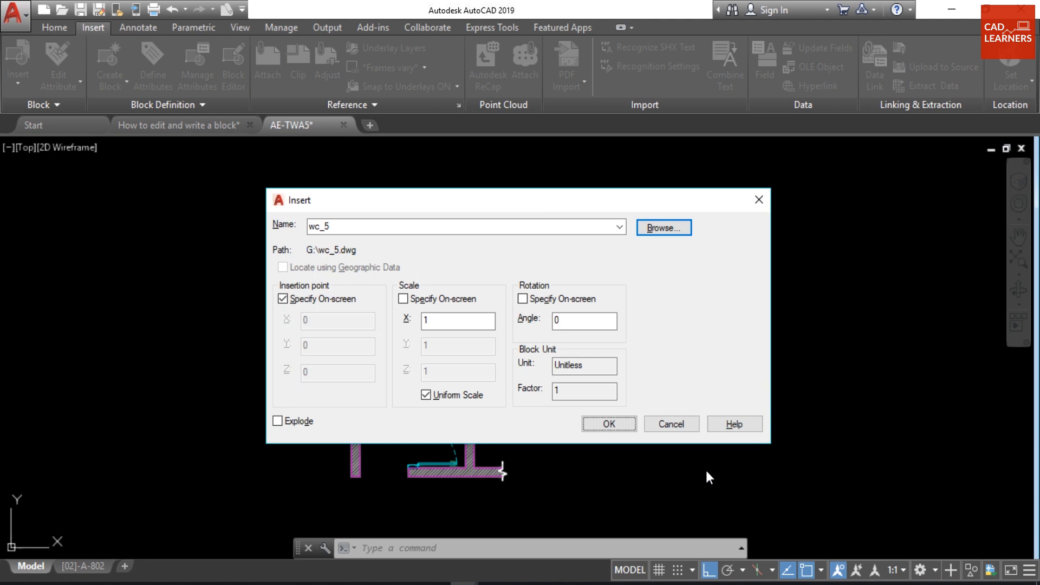
pyautogui.click(610, 424)
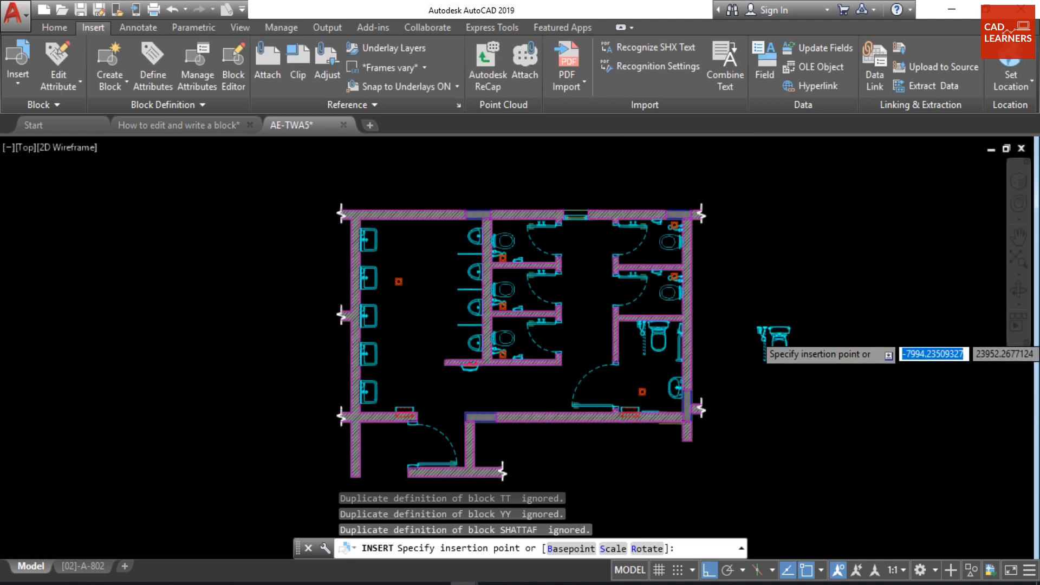
pyautogui.scroll(5, 774, 337)
pyautogui.click(719, 280)
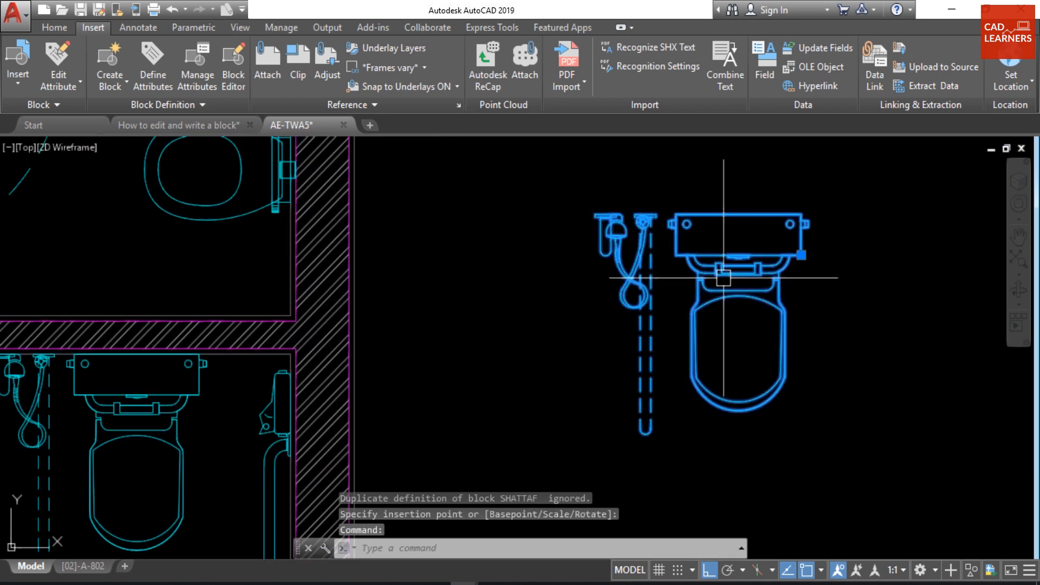